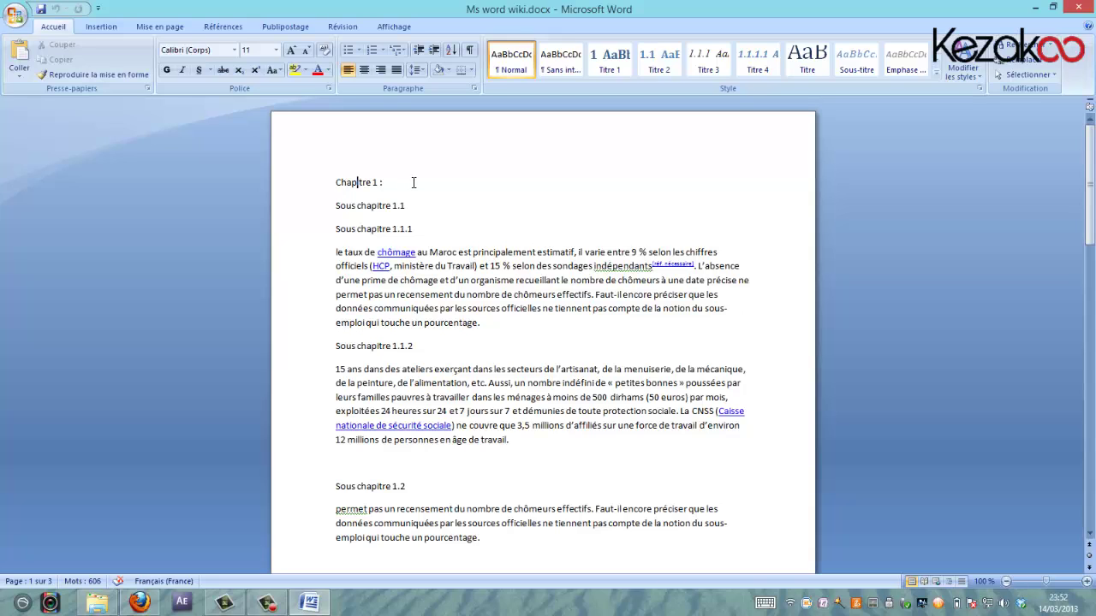
# Apply the '1 Titre 1 / 1.1 Titre 2' multilevel list to the Chapitre 1 : line, making it '1 Chapitre 1 :'
pyautogui.click(317, 182)
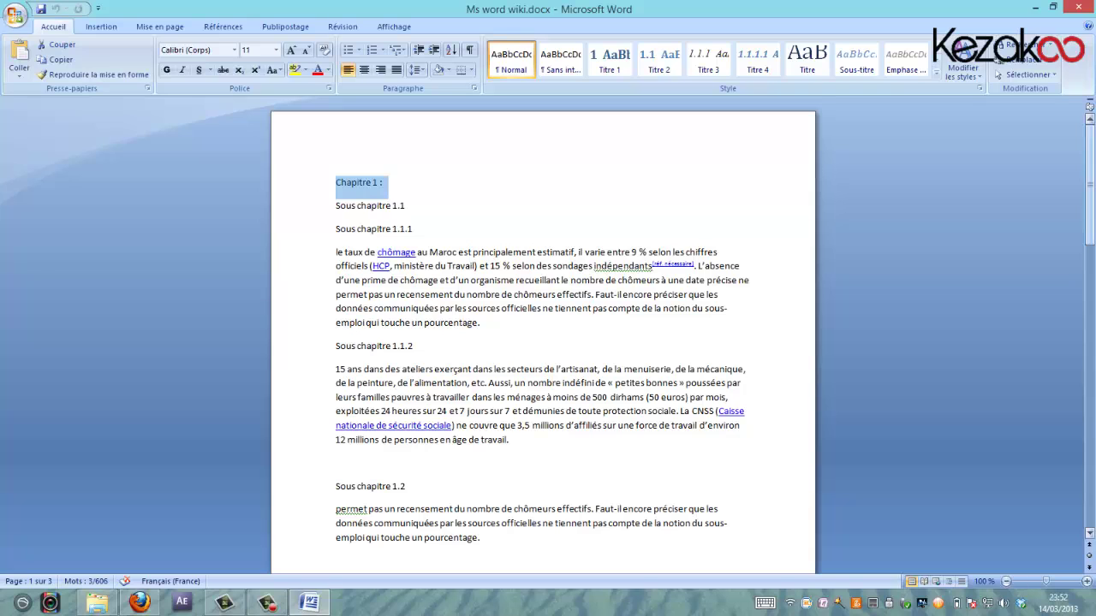
pyautogui.moveTo(1090, 184)
pyautogui.mouseDown()
pyautogui.moveTo(1093, 428)
pyautogui.moveTo(1092, 154)
pyautogui.mouseUp()
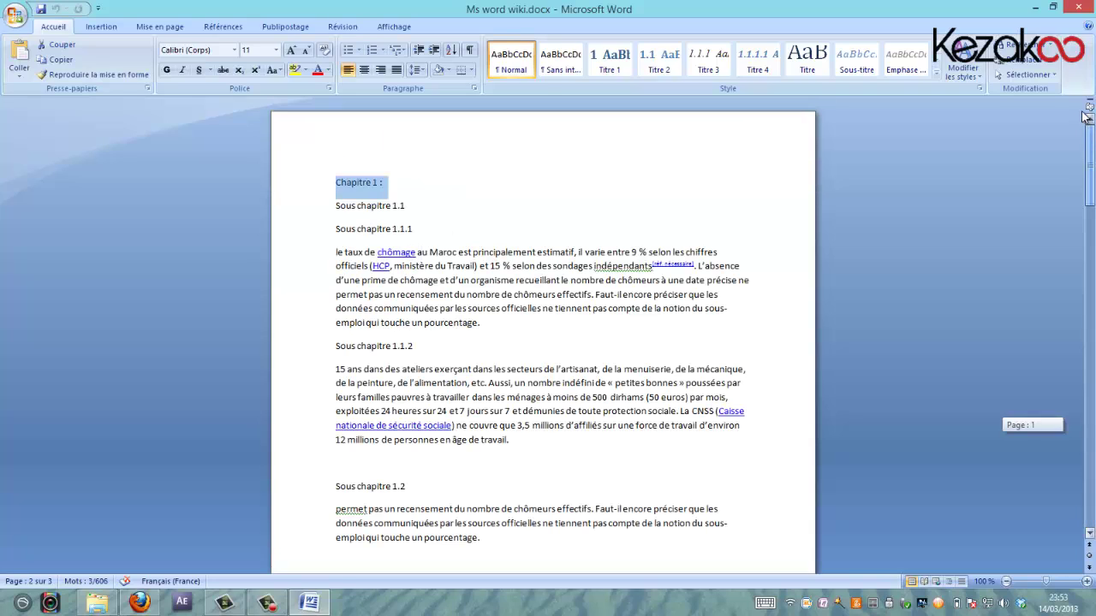
pyautogui.click(375, 182)
pyautogui.click(316, 182)
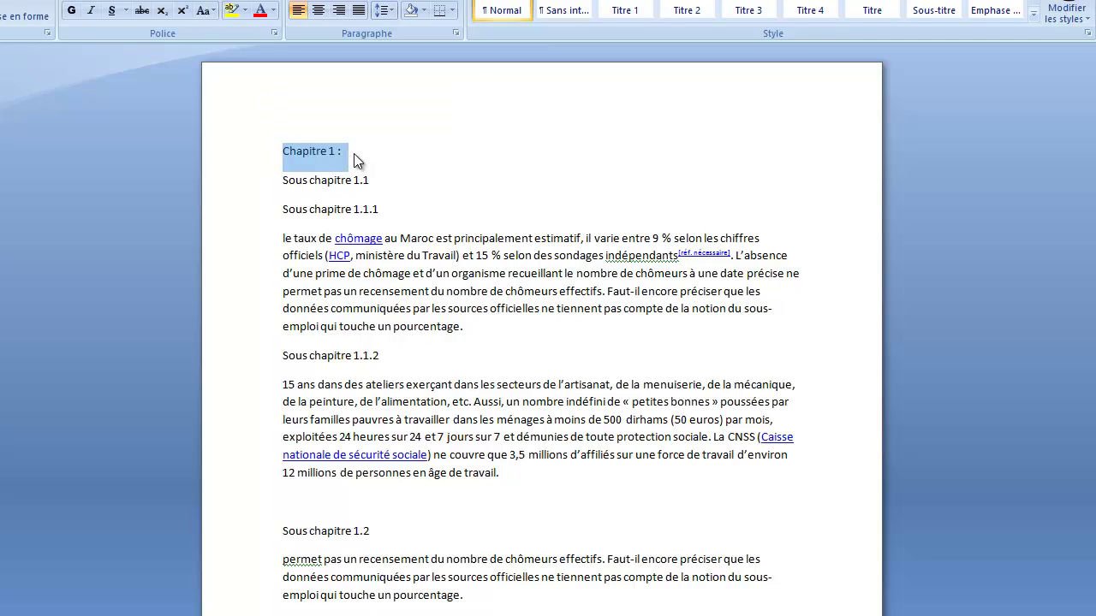
pyautogui.click(354, 153)
pyautogui.click(270, 152)
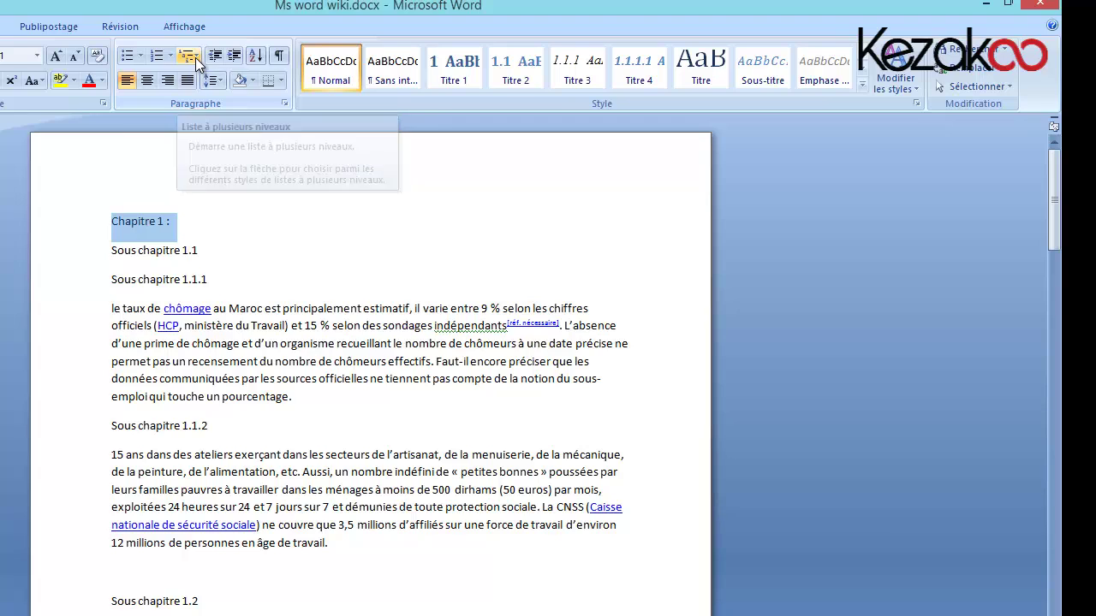
pyautogui.click(196, 58)
pyautogui.moveTo(358, 220)
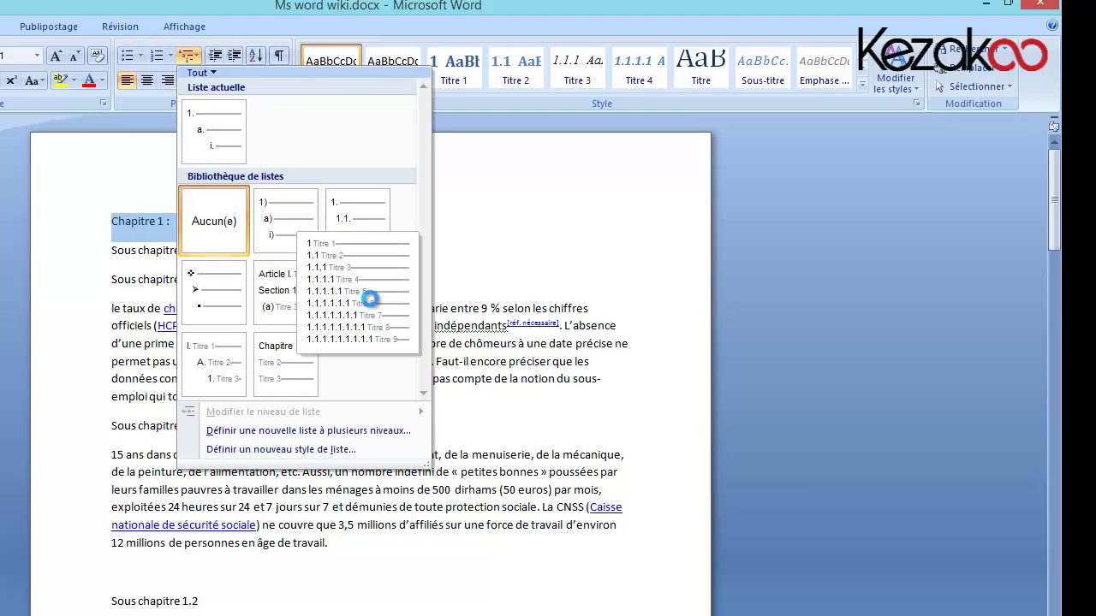
pyautogui.click(372, 301)
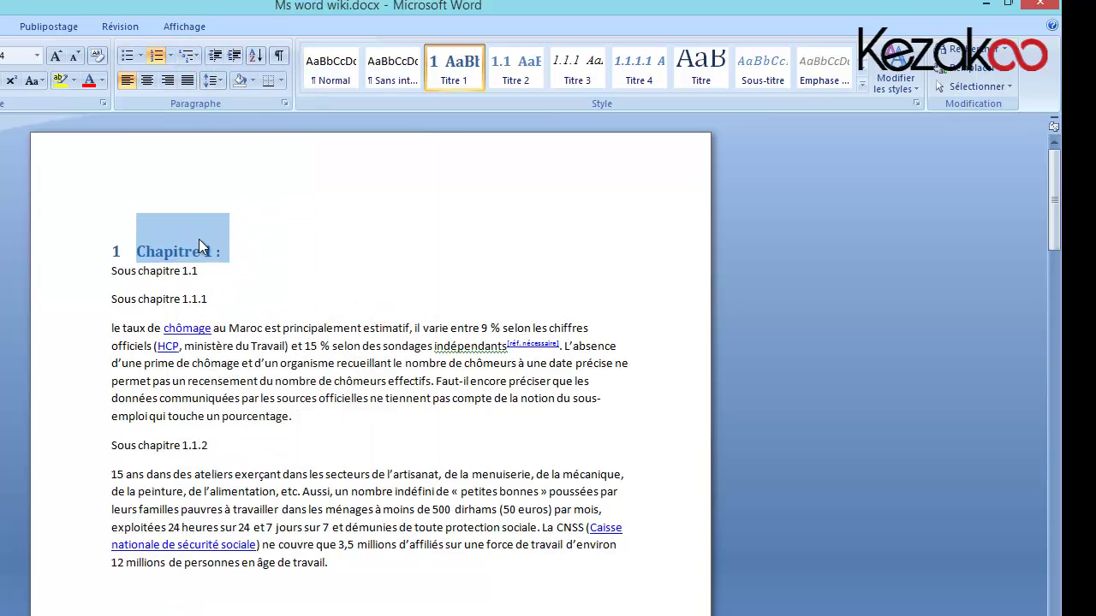
pyautogui.click(260, 257)
pyautogui.click(96, 255)
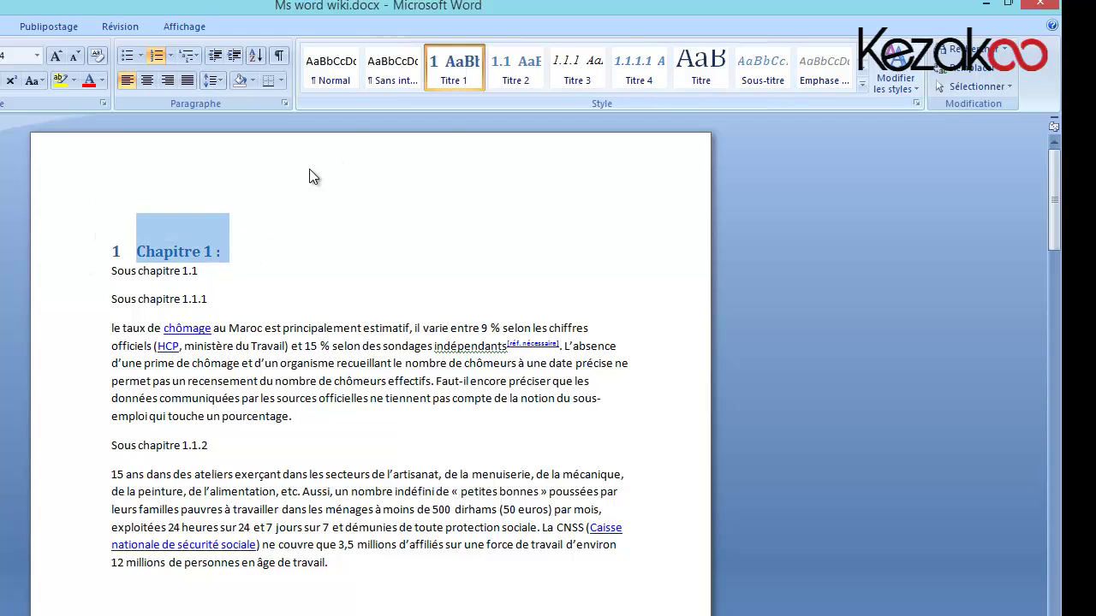
pyautogui.click(227, 255)
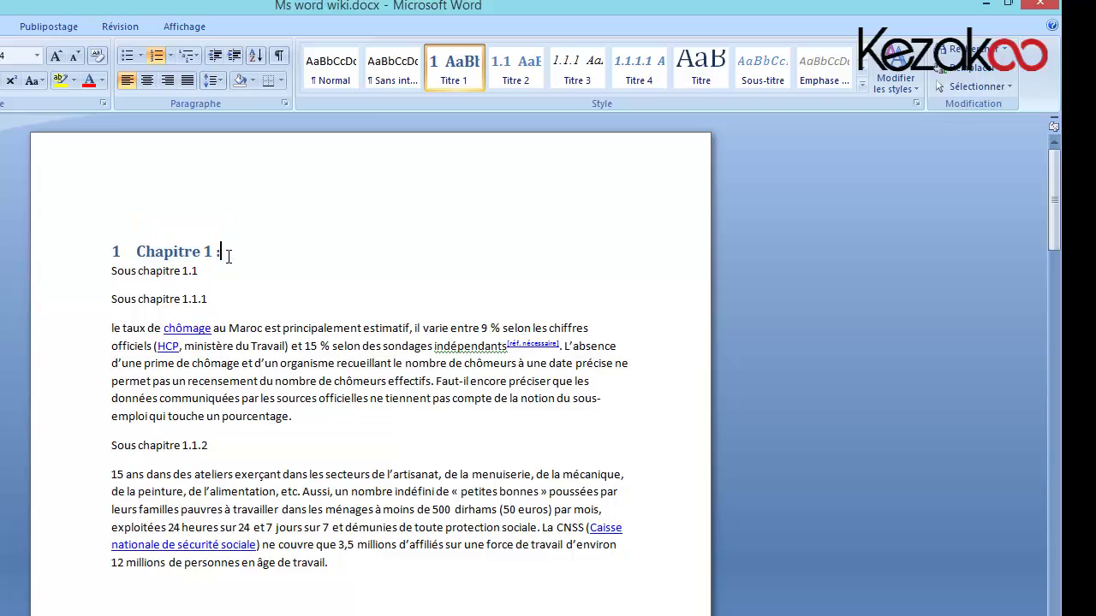
# Apply Titre 2 to 'Sous chapitre 1.1' and Titre 3 to 'Sous chapitre 1.1.1'
pyautogui.moveTo(200, 271); pyautogui.dragTo(110, 272)
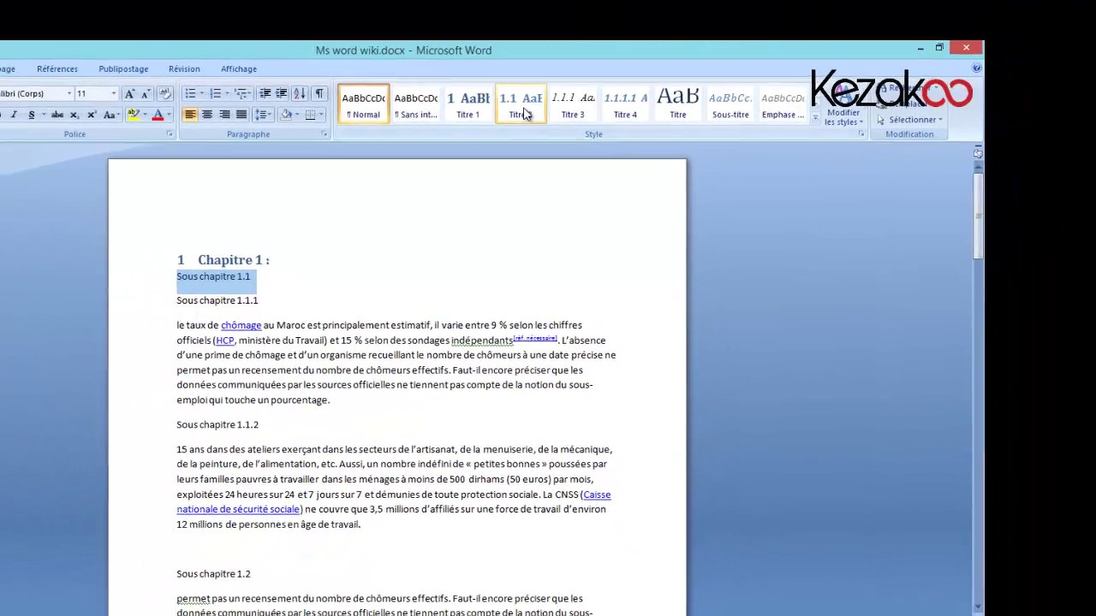
pyautogui.click(526, 114)
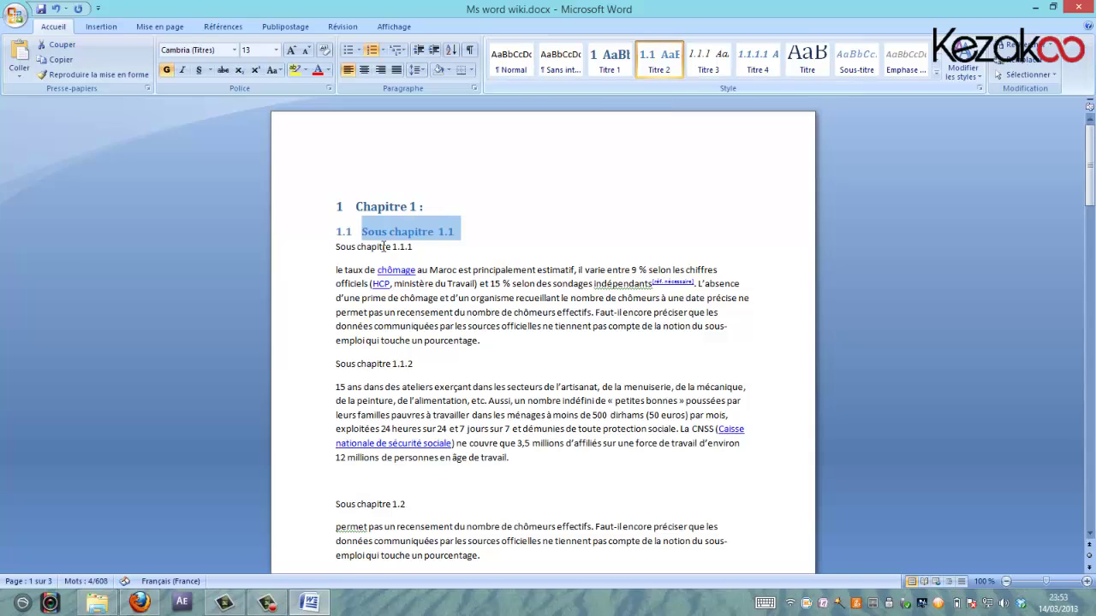
pyautogui.moveTo(443, 249); pyautogui.dragTo(329, 252)
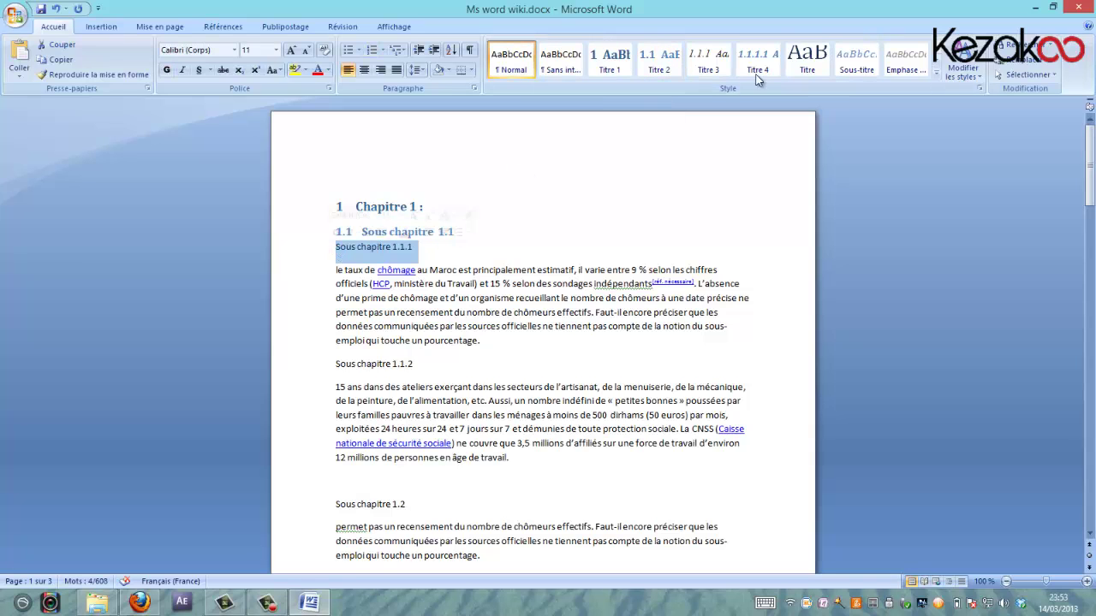
pyautogui.click(716, 73)
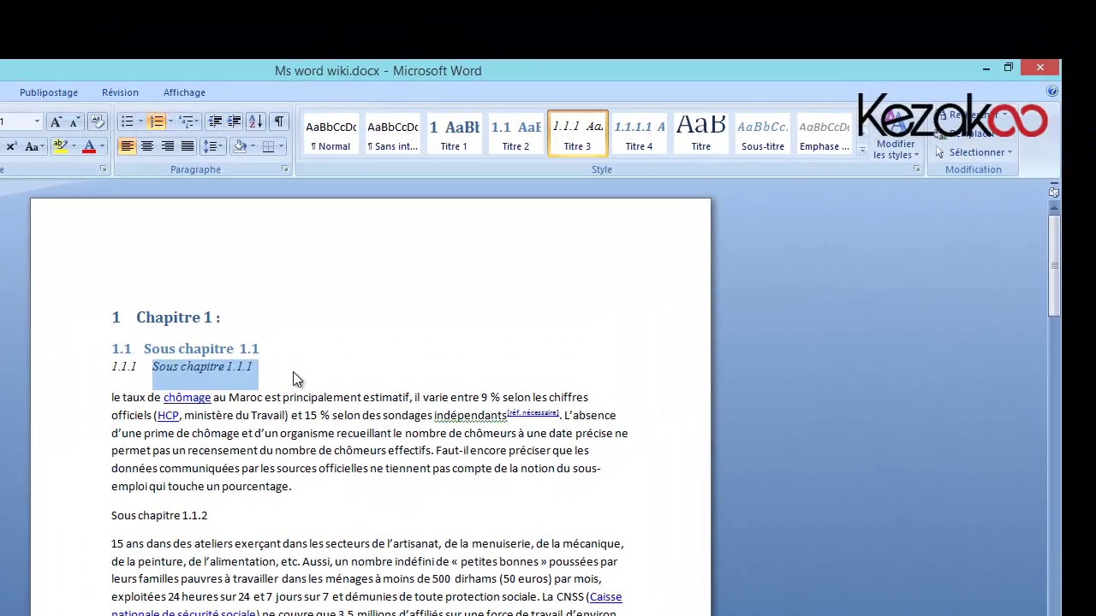
pyautogui.click(275, 370)
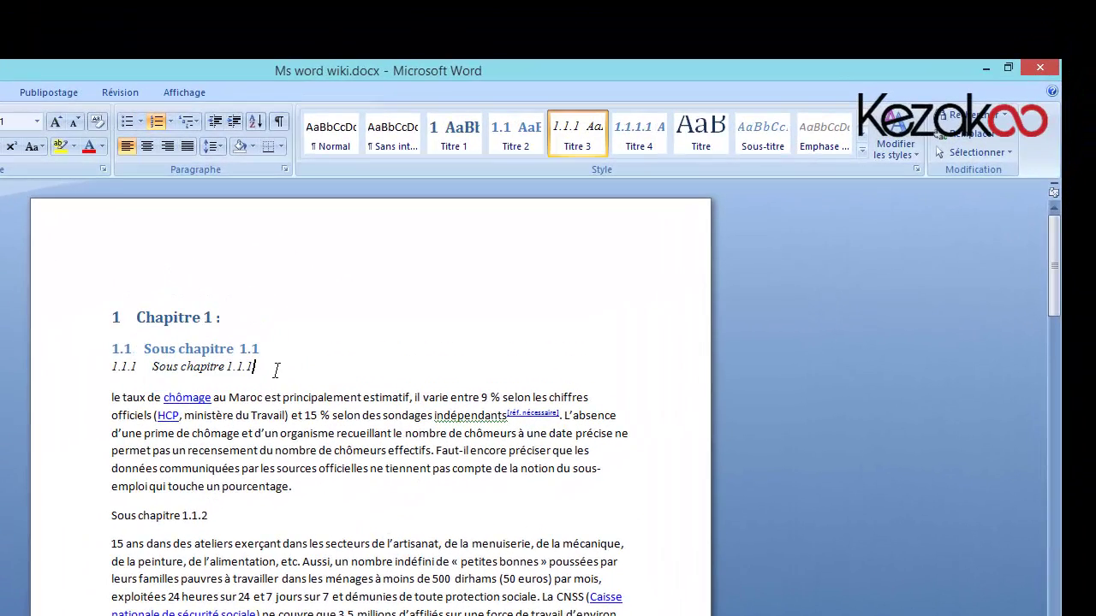
pyautogui.moveTo(274, 370); pyautogui.dragTo(126, 367)
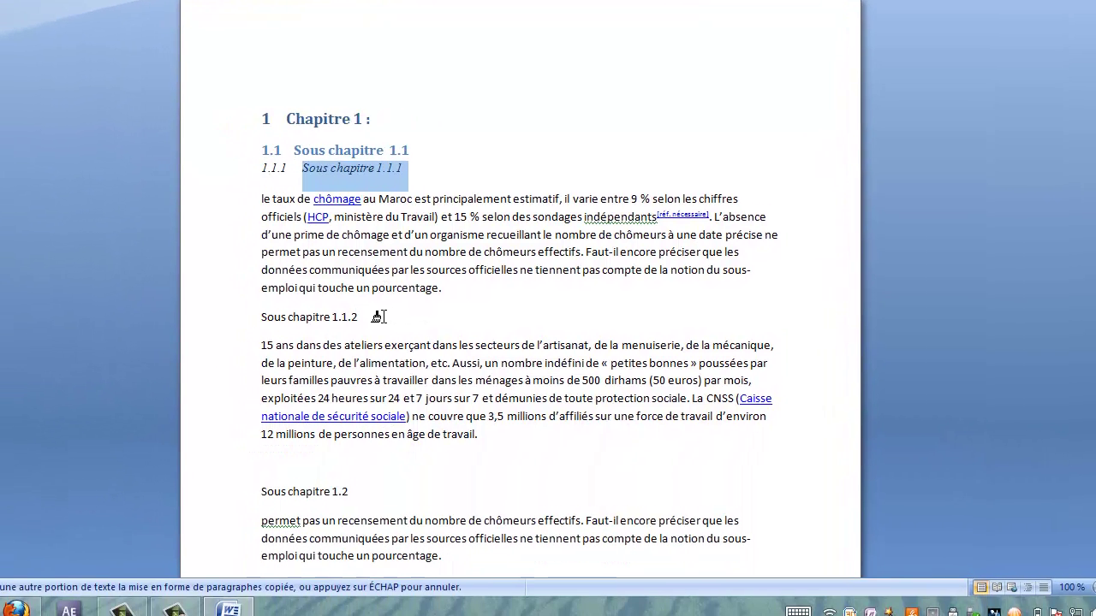
# Copy the heading formats with Format Painter: level three onto 1.1.2, level two onto 1.2
pyautogui.moveTo(377, 316); pyautogui.dragTo(240, 309)
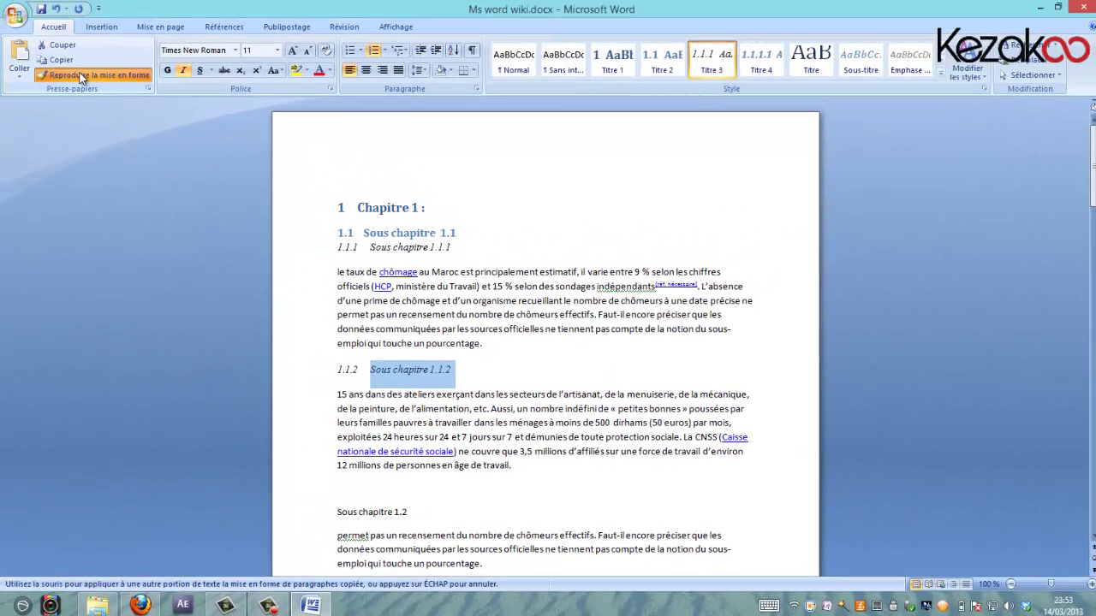
pyautogui.moveTo(370, 233); pyautogui.dragTo(454, 233)
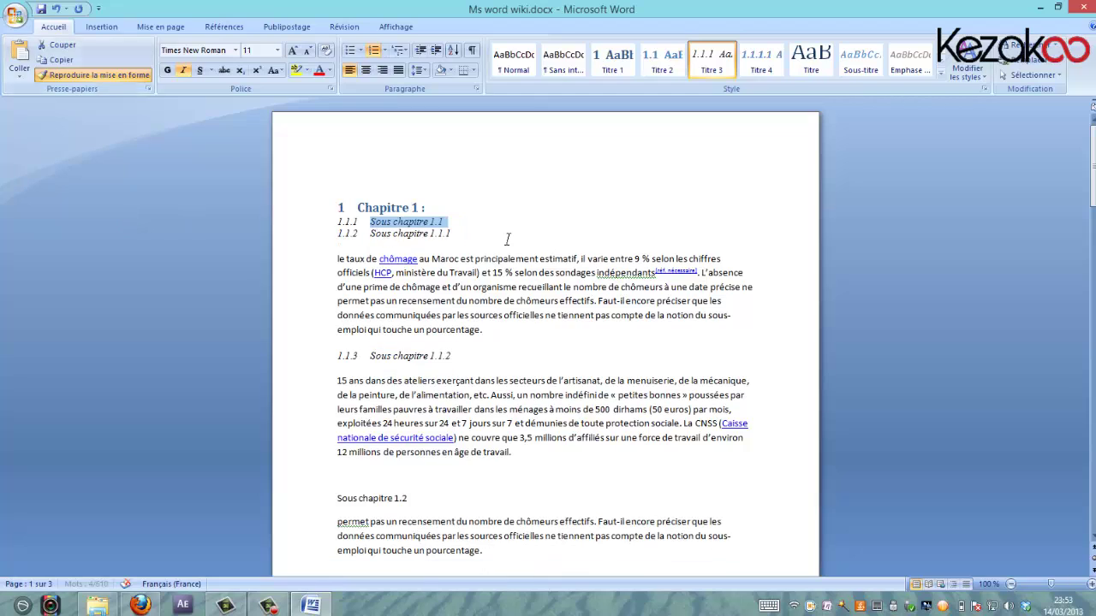
pyautogui.hotkey('ctrl', 'z')
pyautogui.click(467, 226)
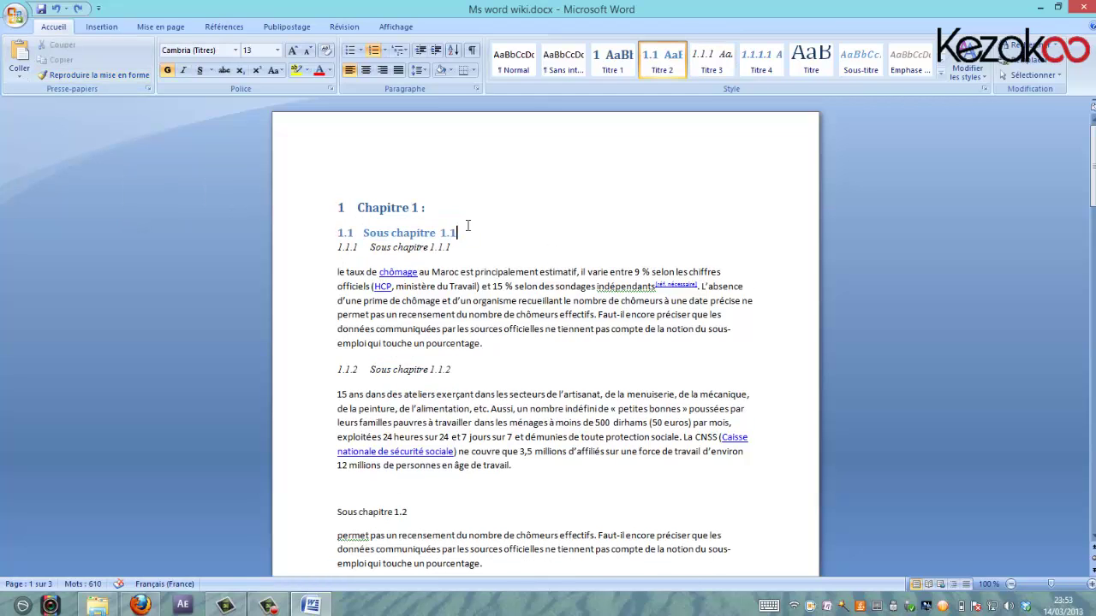
pyautogui.moveTo(459, 232); pyautogui.dragTo(339, 232)
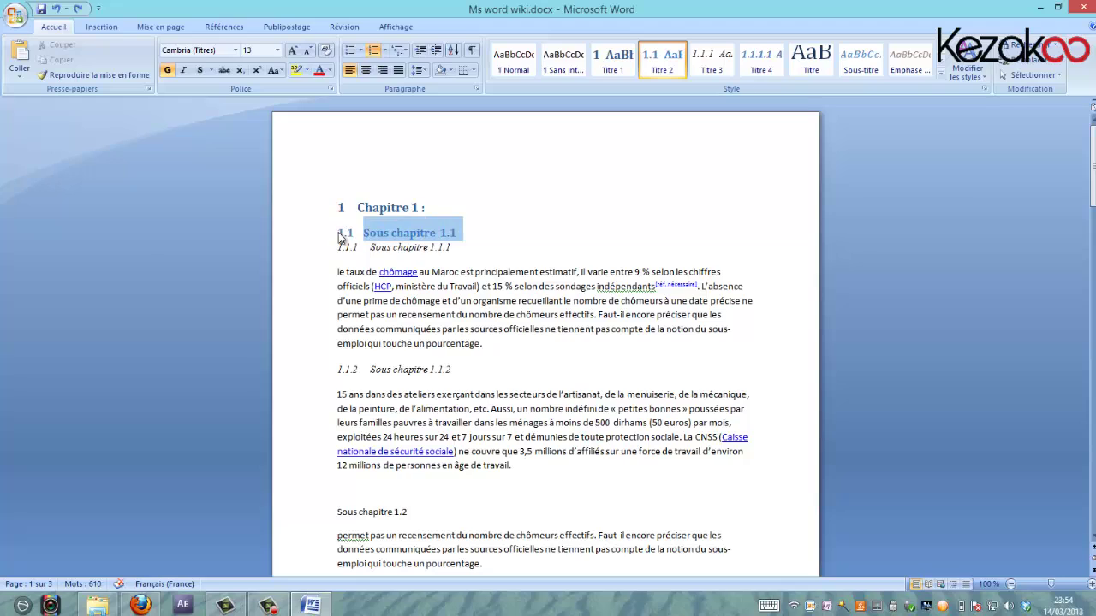
pyautogui.click(58, 75)
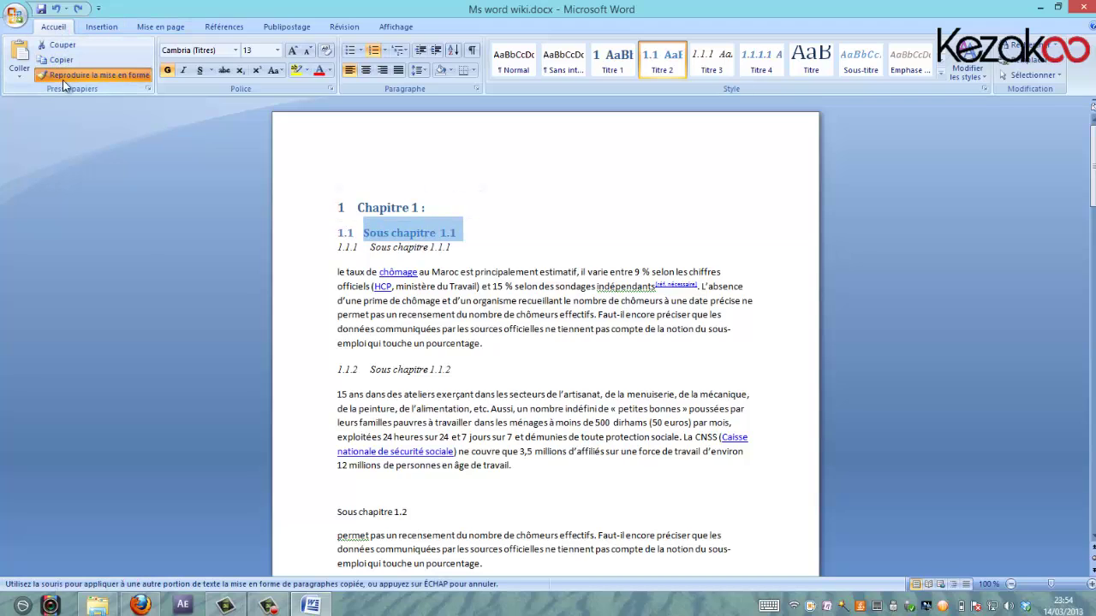
pyautogui.moveTo(425, 512); pyautogui.dragTo(333, 513)
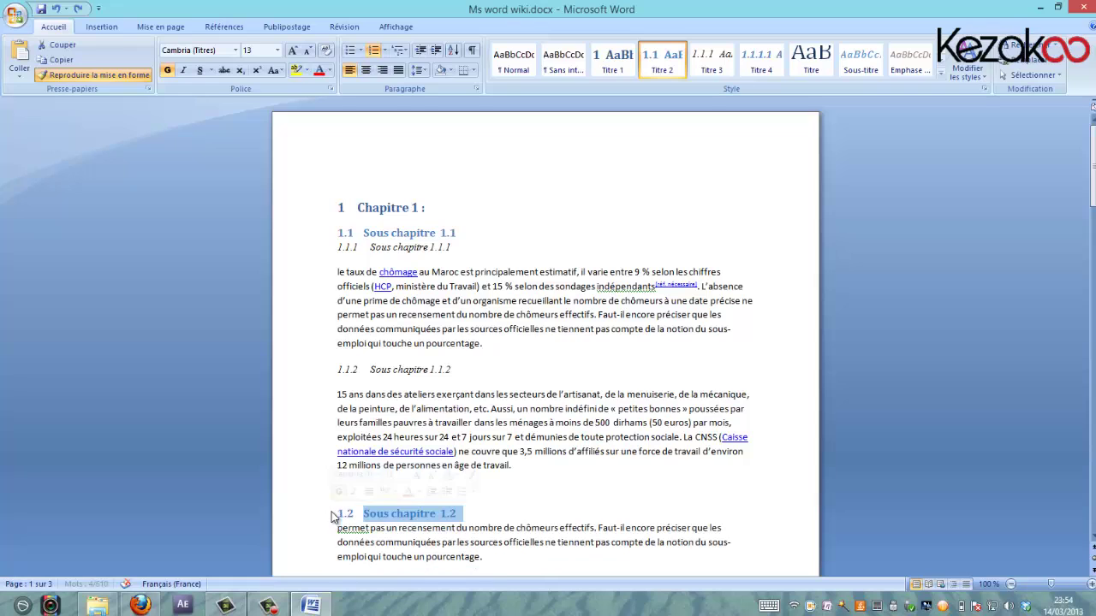
pyautogui.click(112, 69)
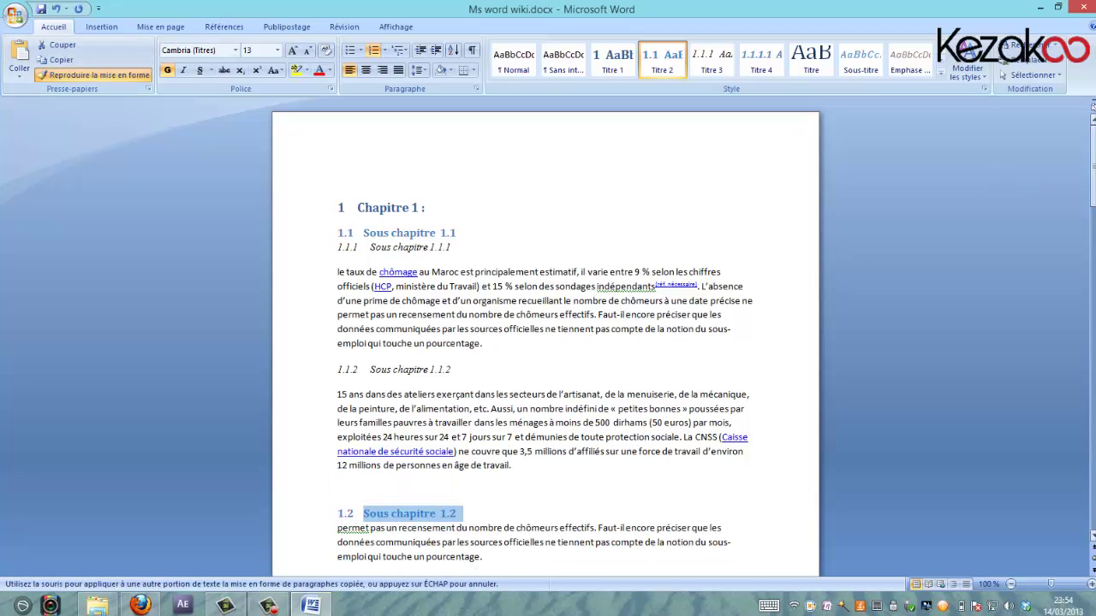
pyautogui.moveTo(1092, 167)
pyautogui.mouseDown()
pyautogui.moveTo(1093, 227)
pyautogui.moveTo(1092, 143)
pyautogui.mouseUp()
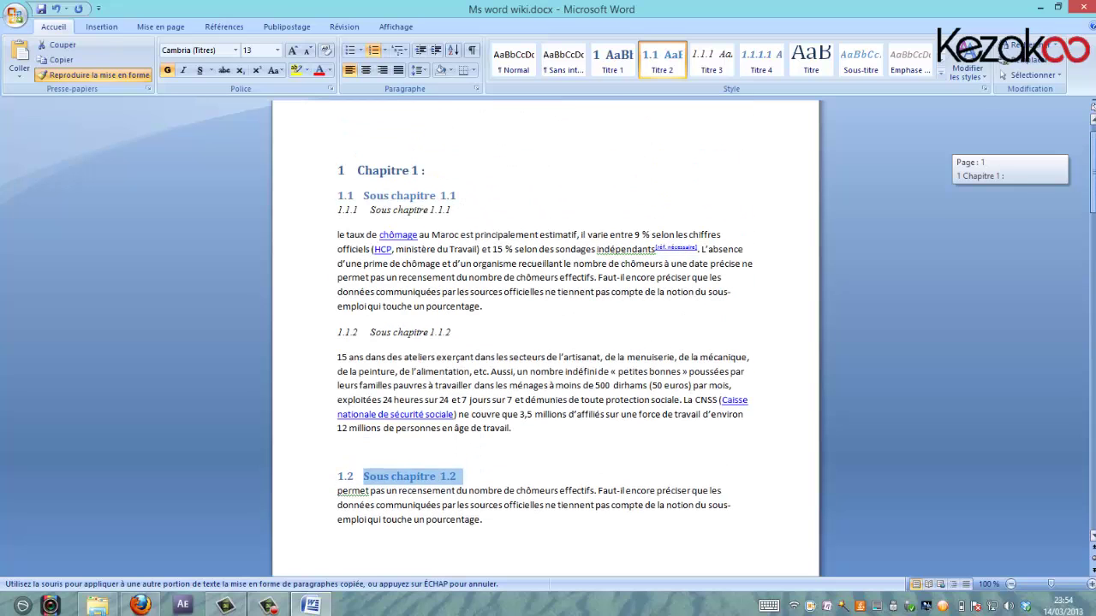
pyautogui.moveTo(1093, 157); pyautogui.dragTo(1092, 224)
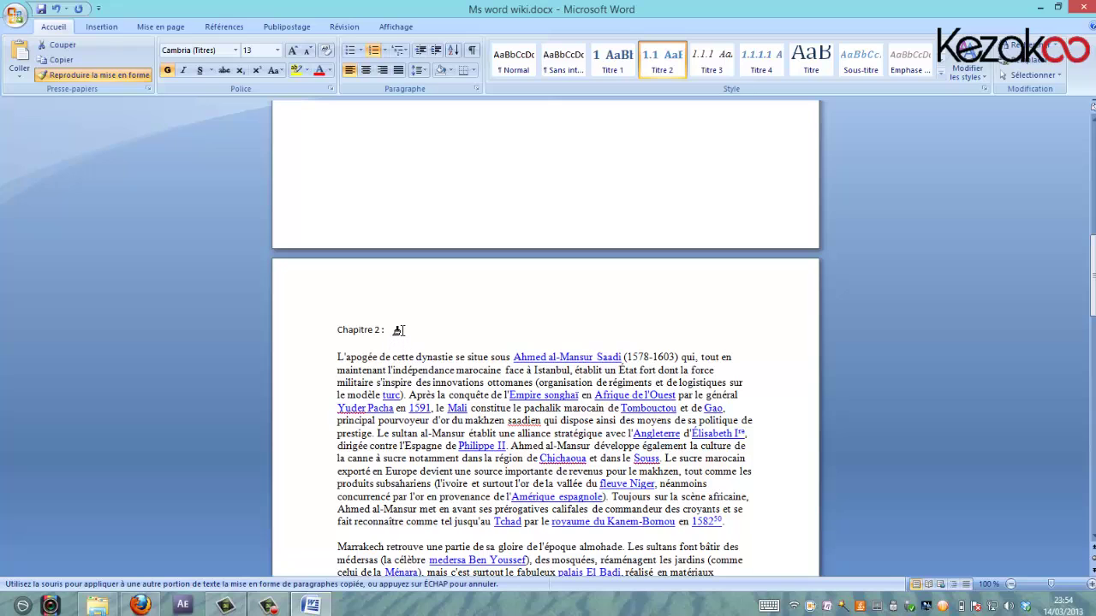
# Make 'Chapitre 2 :' a level-one heading numbered 2
pyautogui.moveTo(392, 332); pyautogui.dragTo(318, 332)
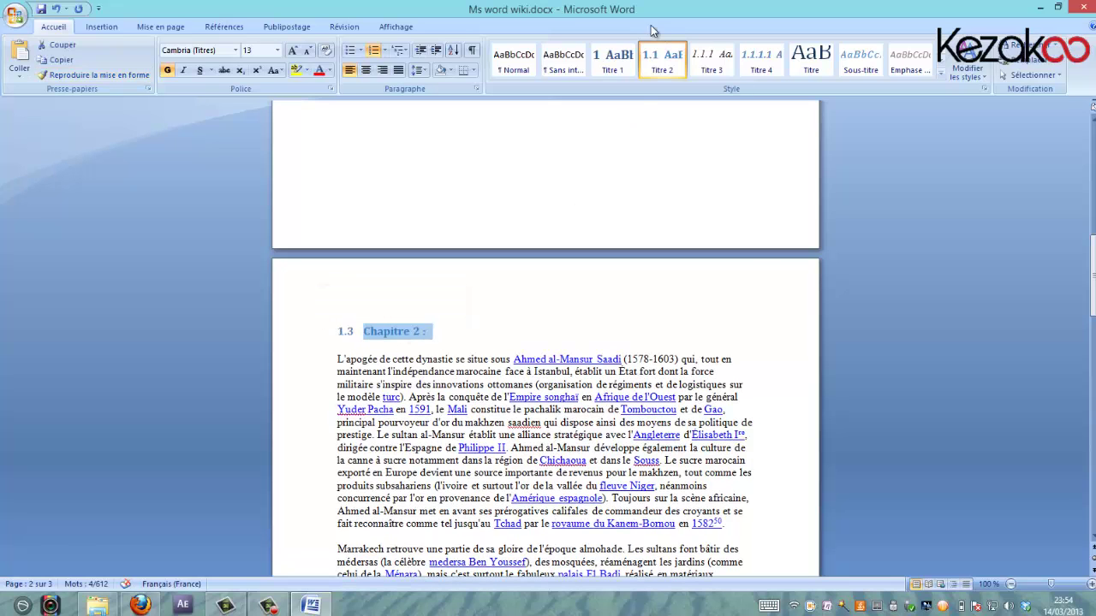
pyautogui.click(613, 60)
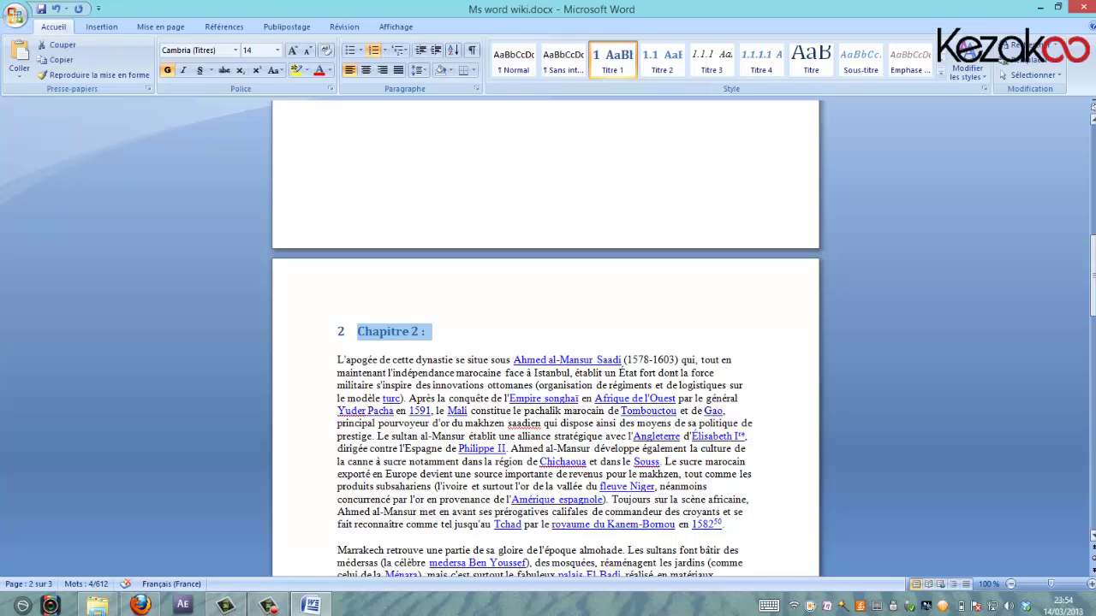
pyautogui.moveTo(1093, 288); pyautogui.dragTo(1092, 418)
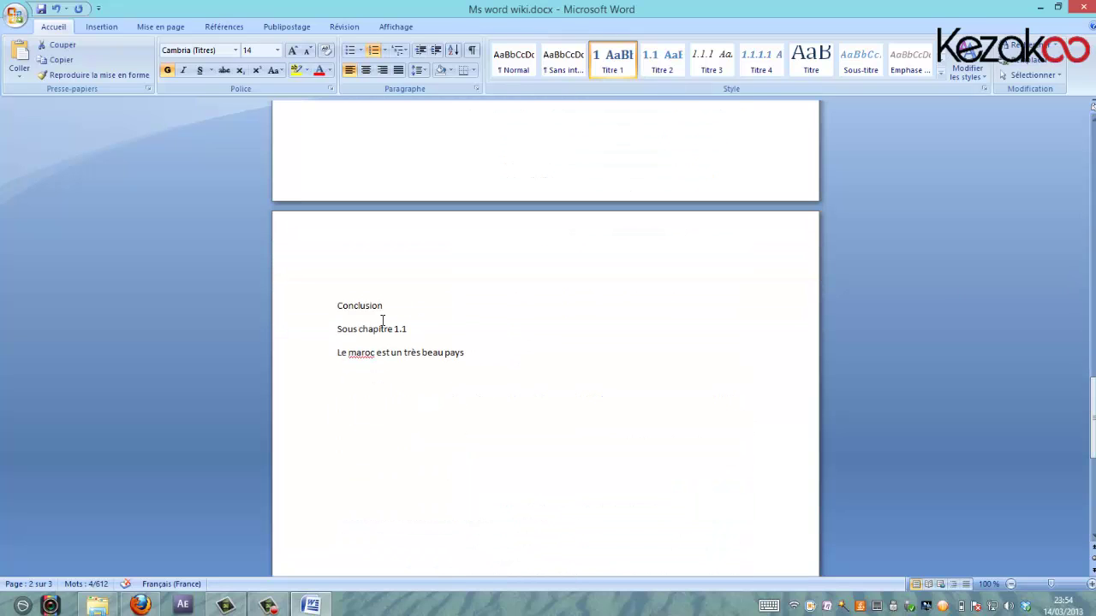
# Apply Titre 1 to Conclusion and Titre 2 to its Sous chapitre 1.1 line, numbering them 3 and 3.1
pyautogui.doubleClick(333, 308)
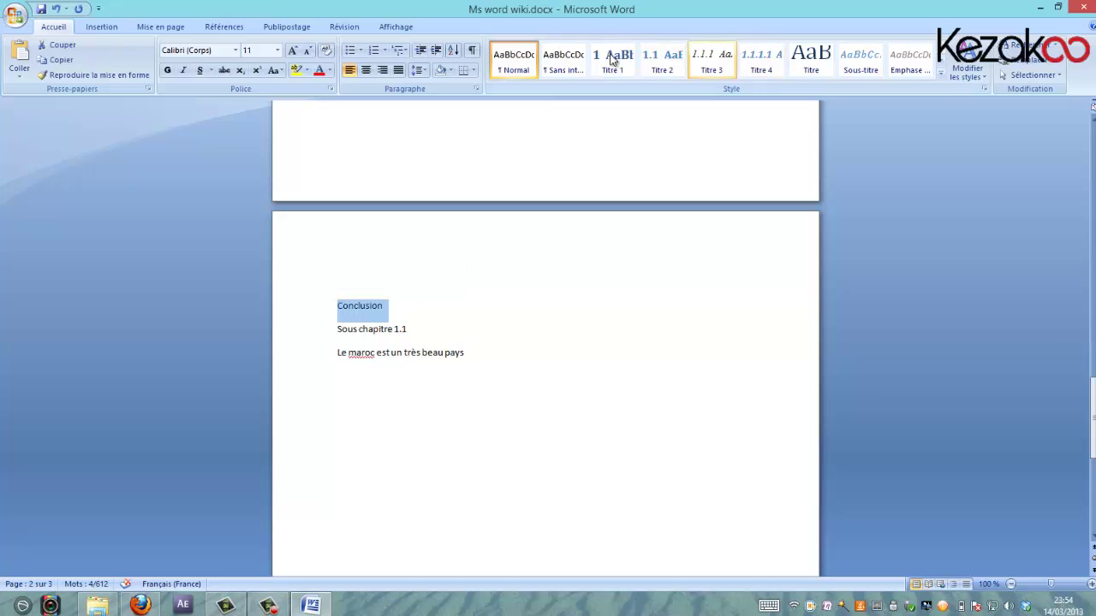
pyautogui.click(600, 63)
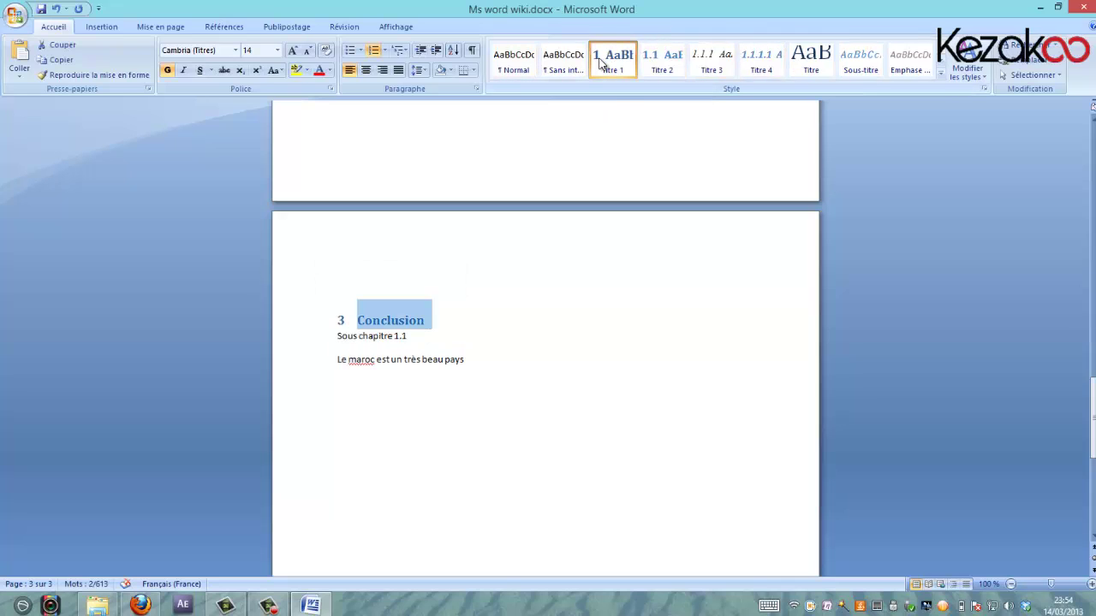
pyautogui.click(440, 335)
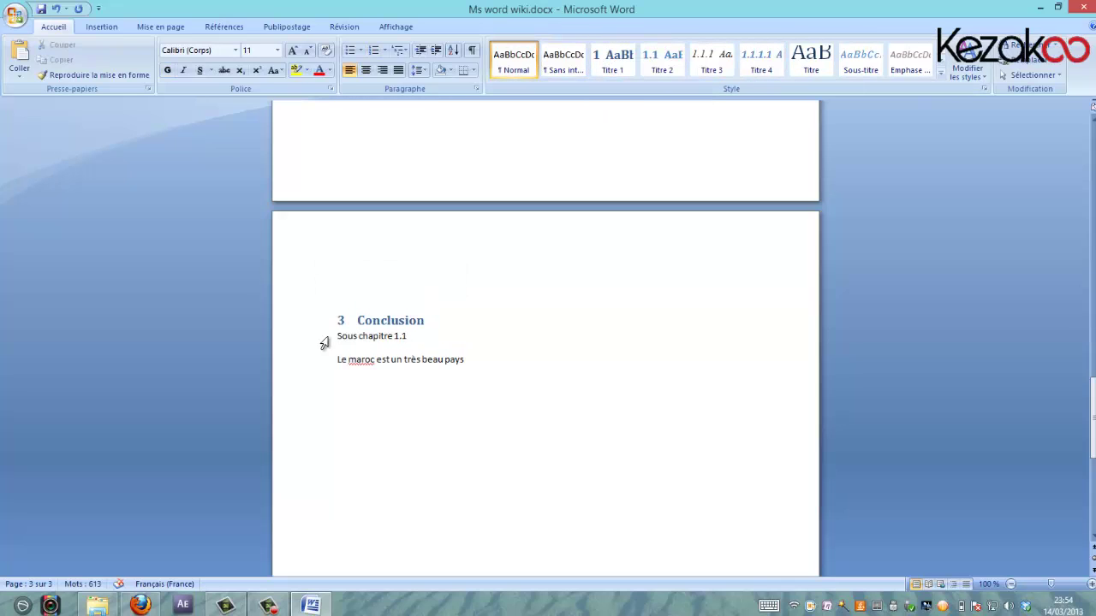
pyautogui.click(322, 339)
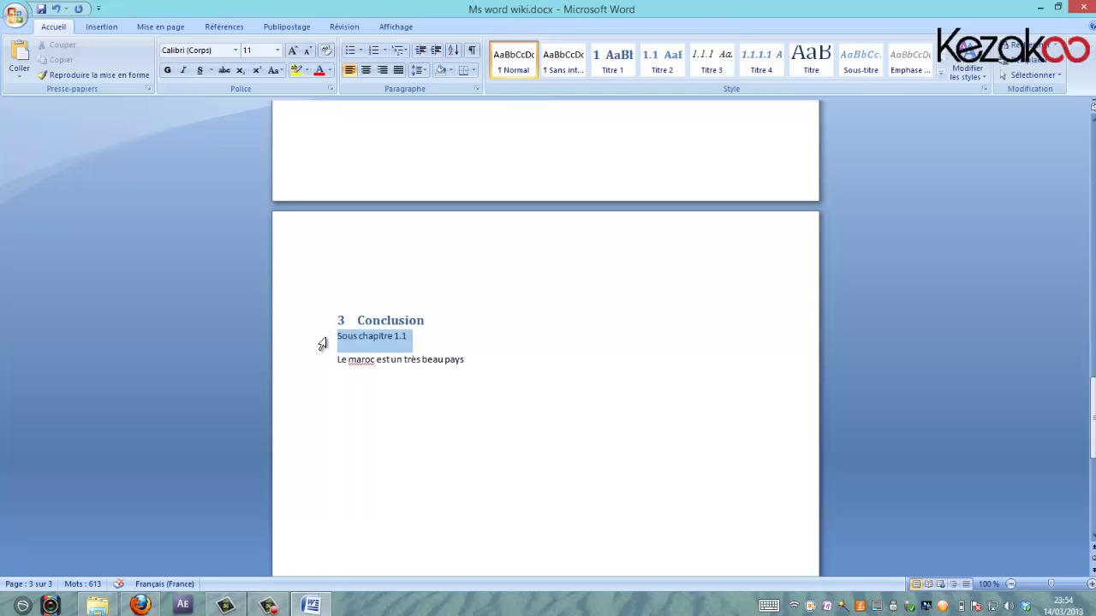
pyautogui.click(665, 69)
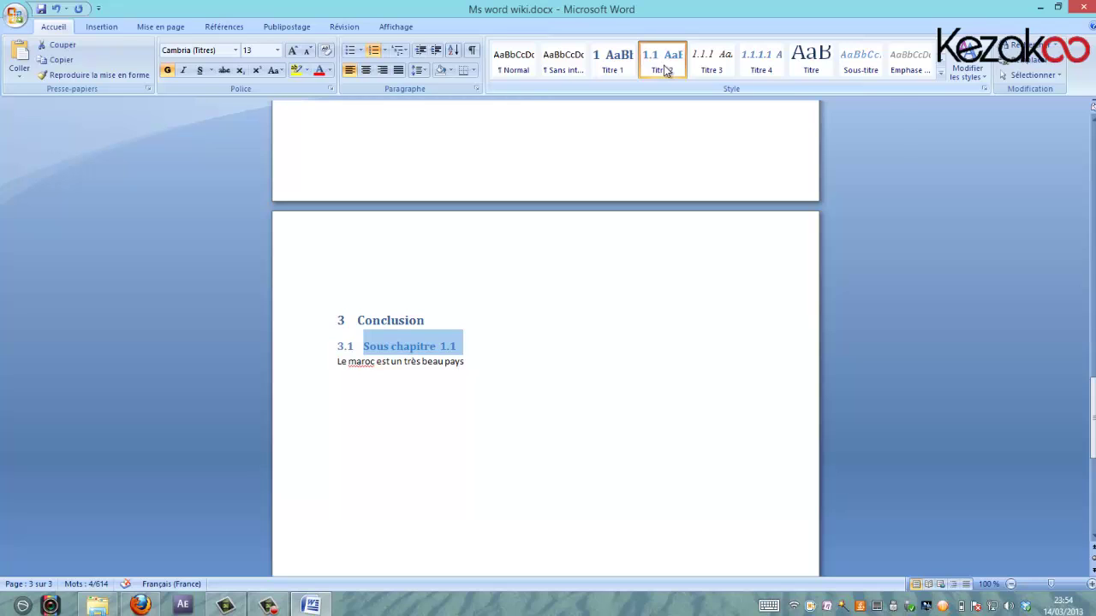
# Modify the Titre 2 style to 10 pt italic so all level-two headings shrink and slant
pyautogui.rightClick(665, 70)
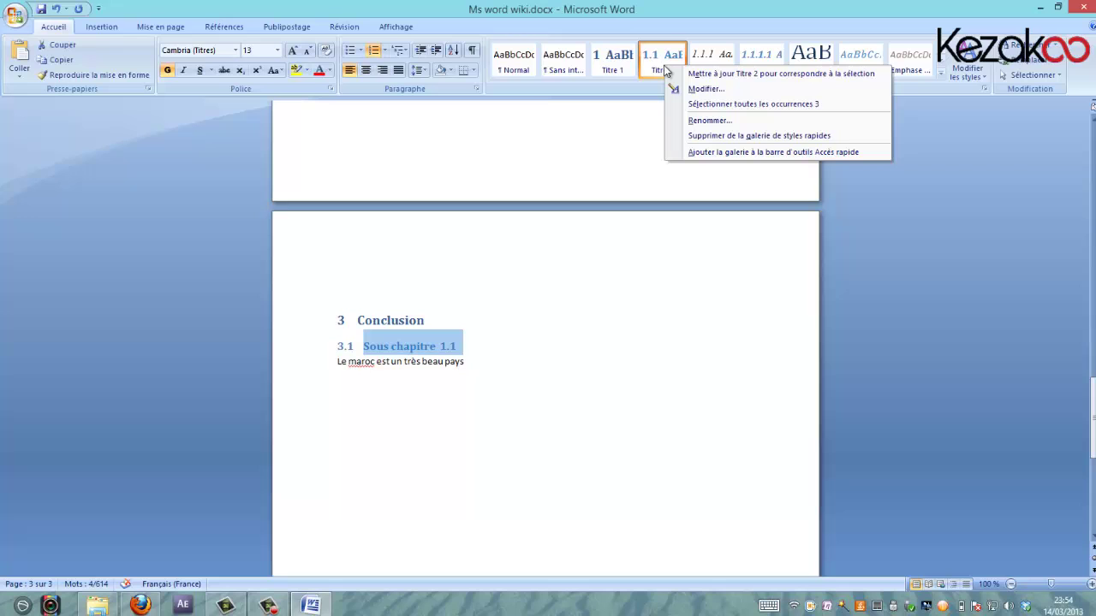
pyautogui.click(702, 88)
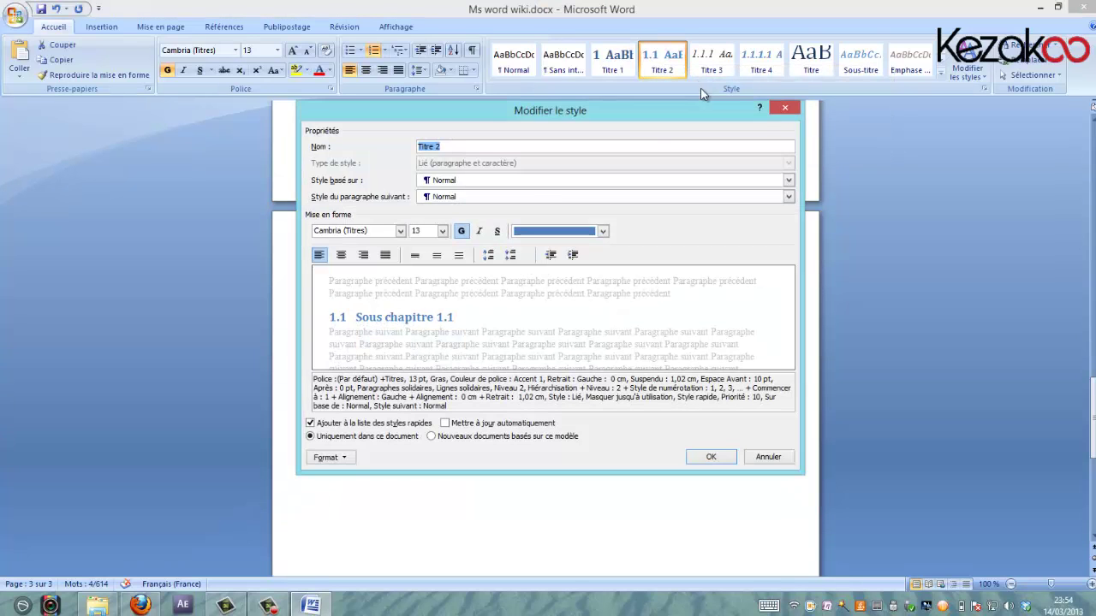
pyautogui.click(442, 232)
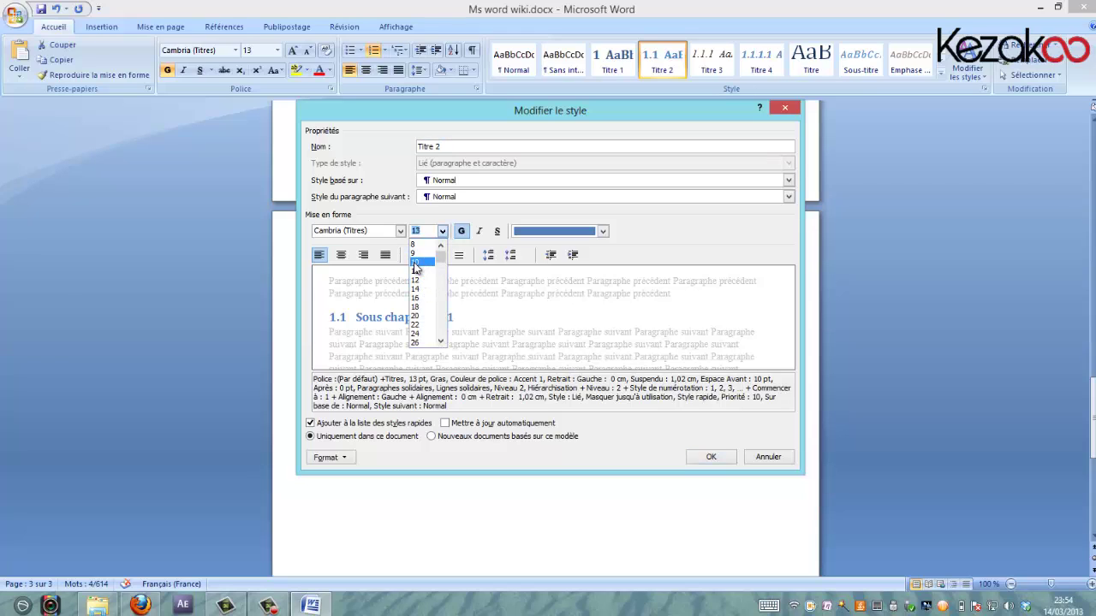
pyautogui.click(416, 262)
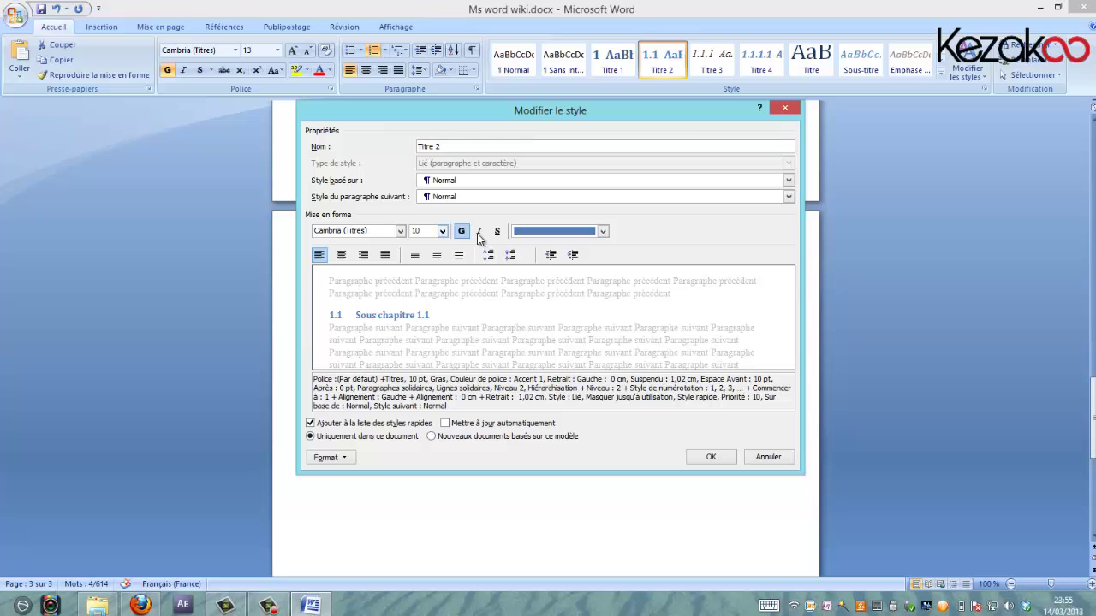
pyautogui.click(478, 233)
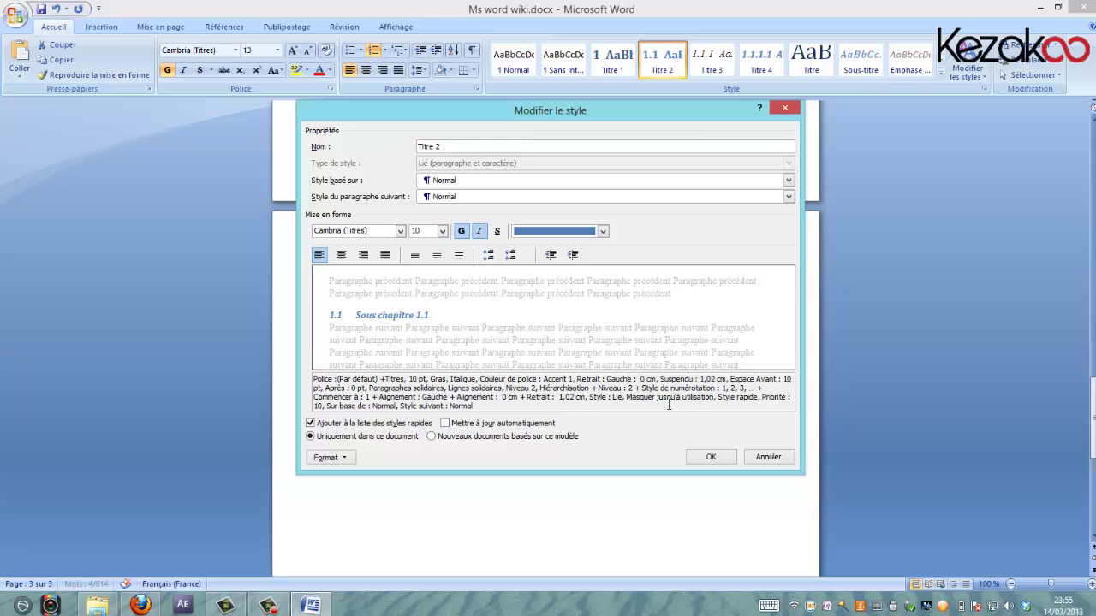
pyautogui.click(712, 457)
pyautogui.moveTo(1092, 385); pyautogui.dragTo(1089, 165)
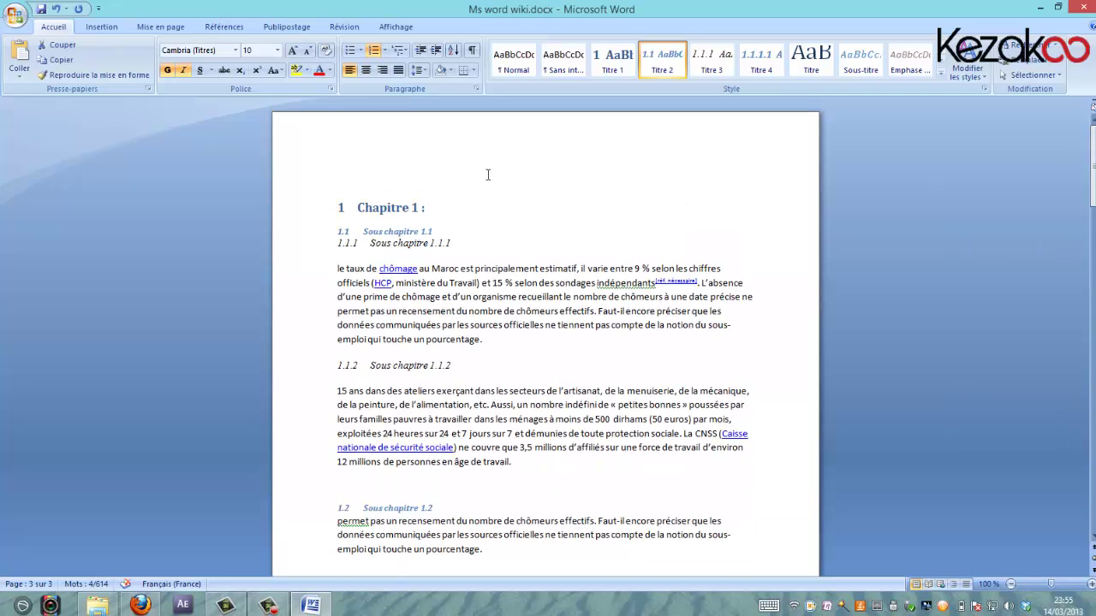
pyautogui.click(357, 174)
# Insert a blank page (Page vierge) ahead of Chapitre 1, making the document four pages long
pyautogui.press('Return')
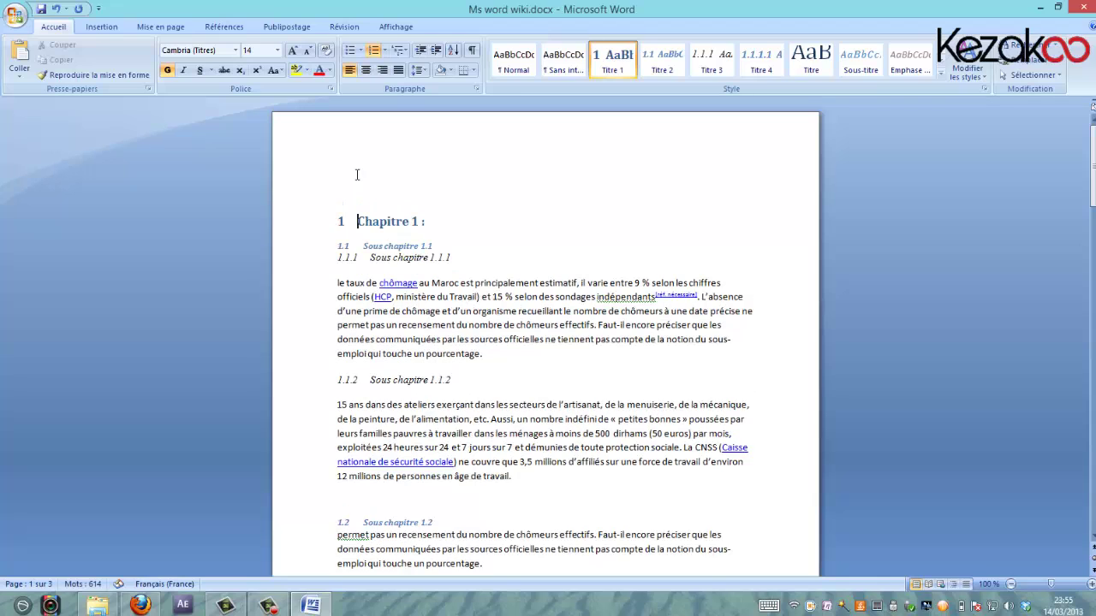
pyautogui.press('Up')
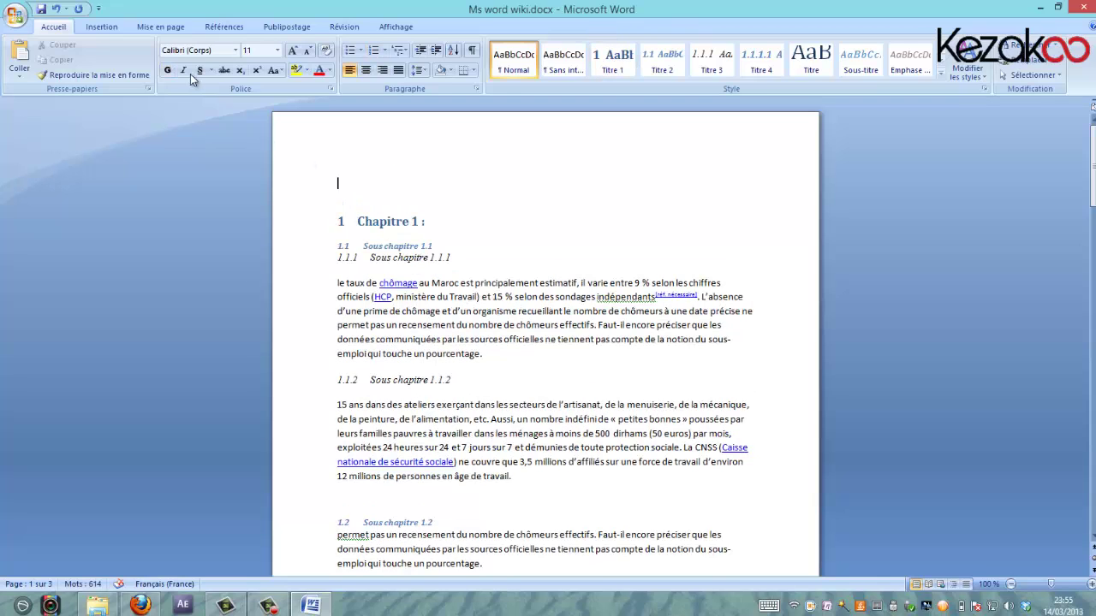
pyautogui.click(104, 29)
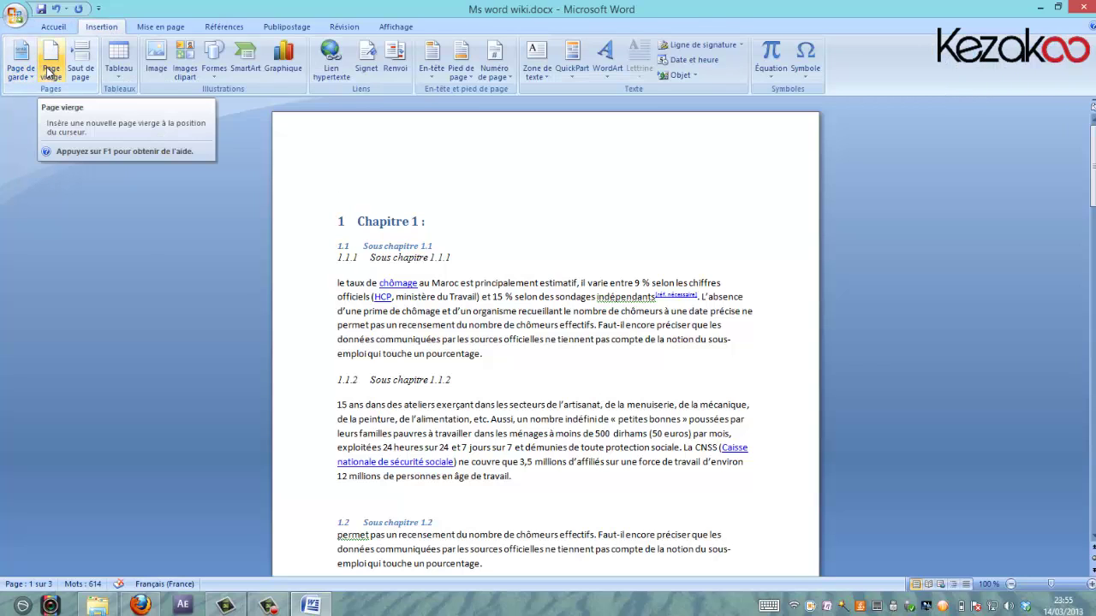
pyautogui.click(49, 74)
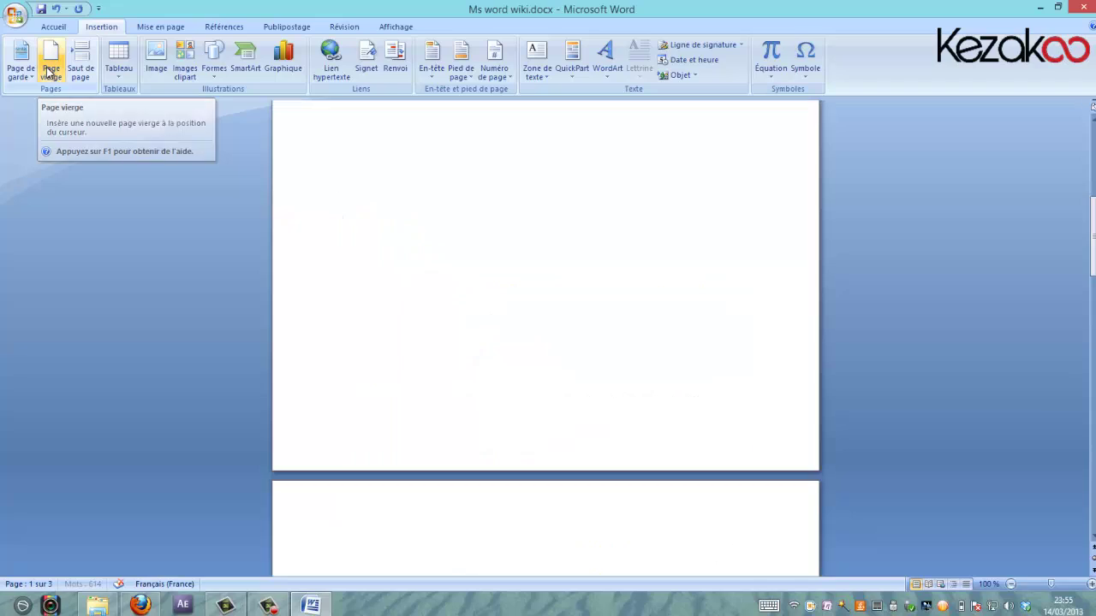
pyautogui.scroll(3, 696, 166)
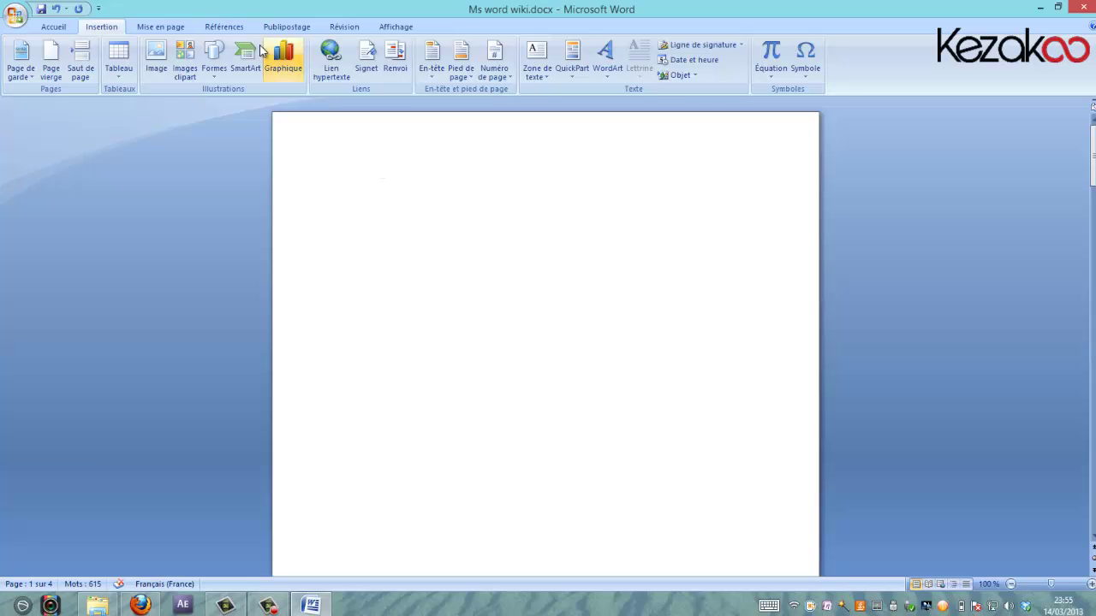
pyautogui.click(239, 27)
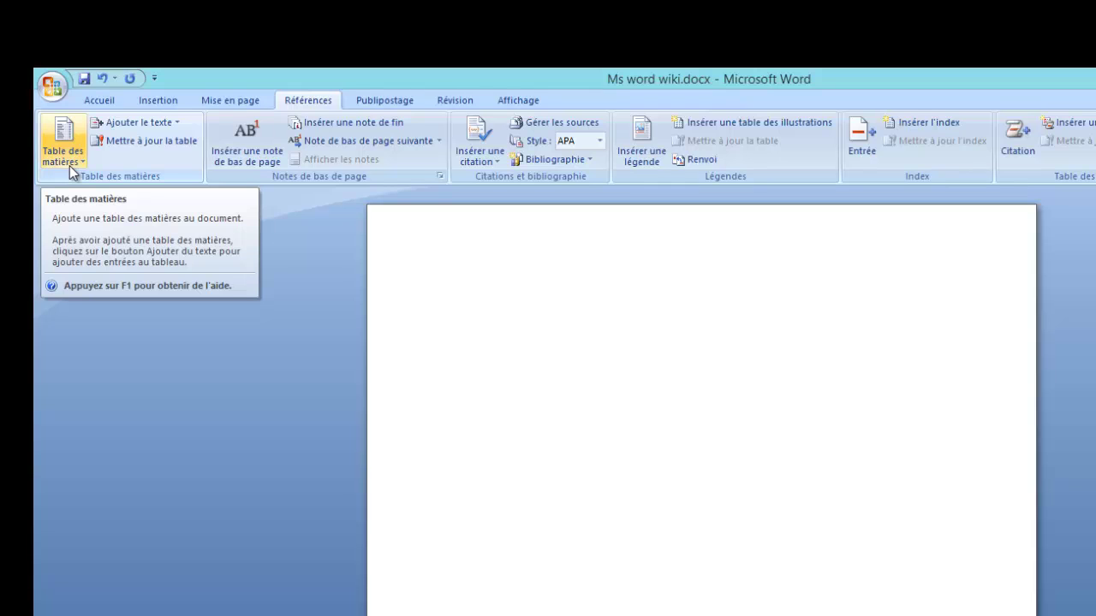
# Insert the Table automatique 2 table of contents on the blank first page
pyautogui.click(69, 166)
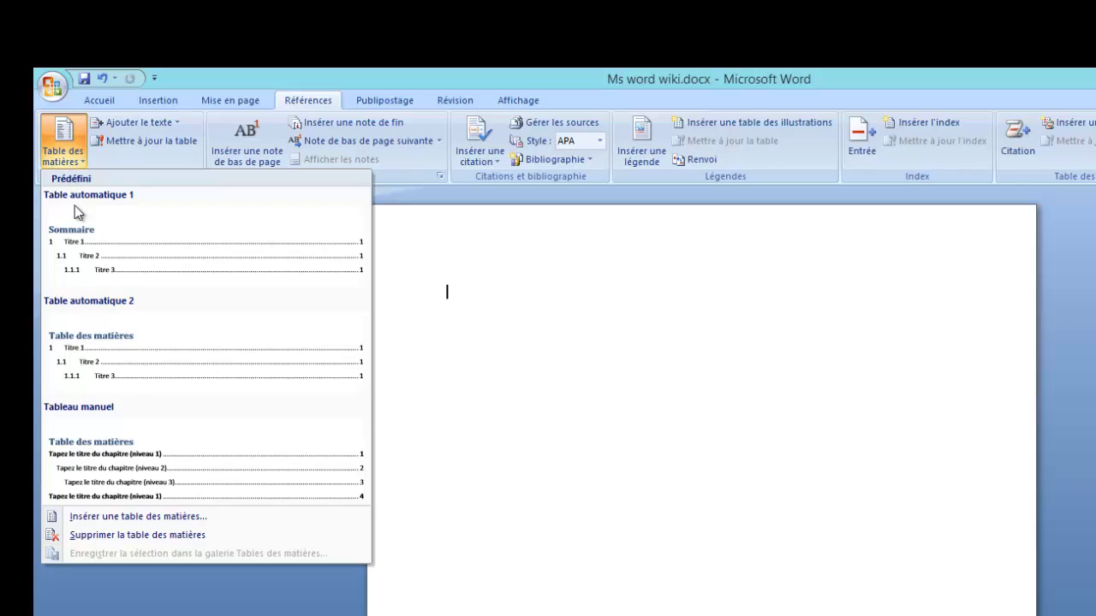
pyautogui.click(106, 317)
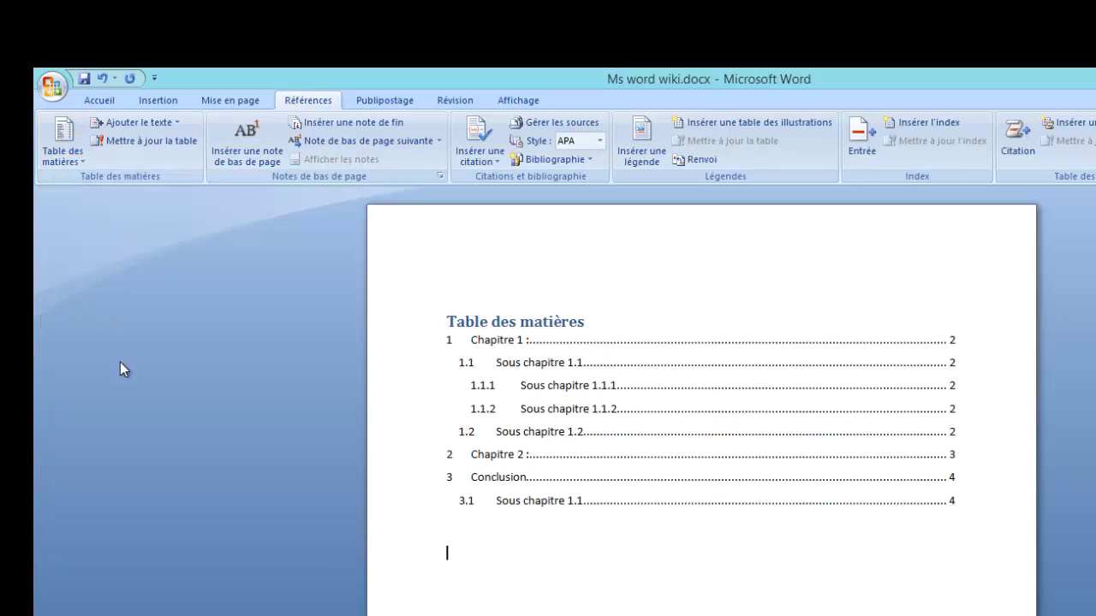
pyautogui.click(75, 163)
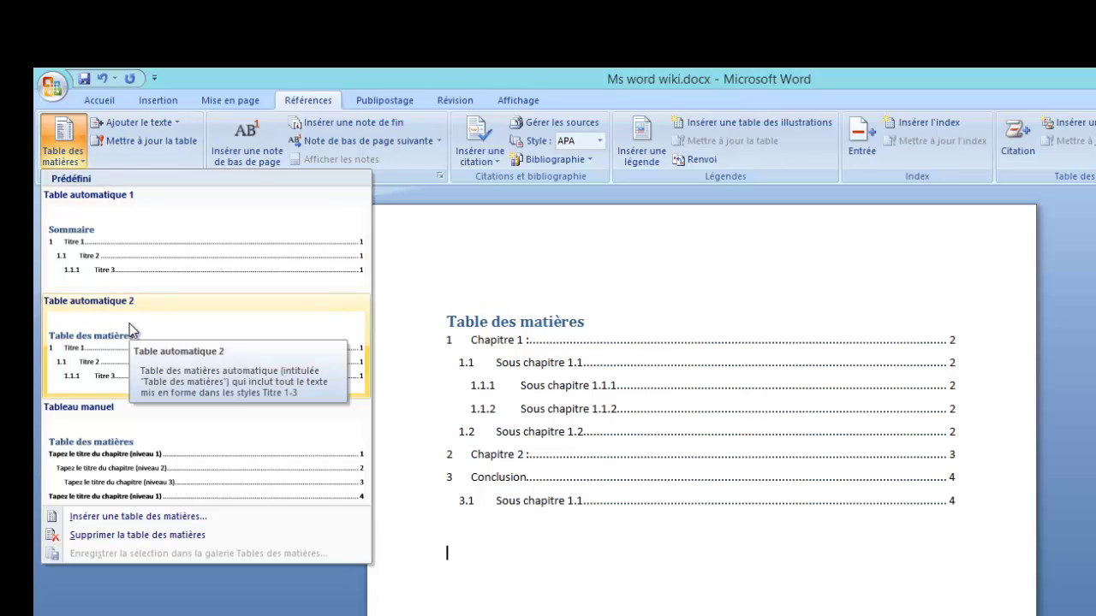
pyautogui.press('Escape')
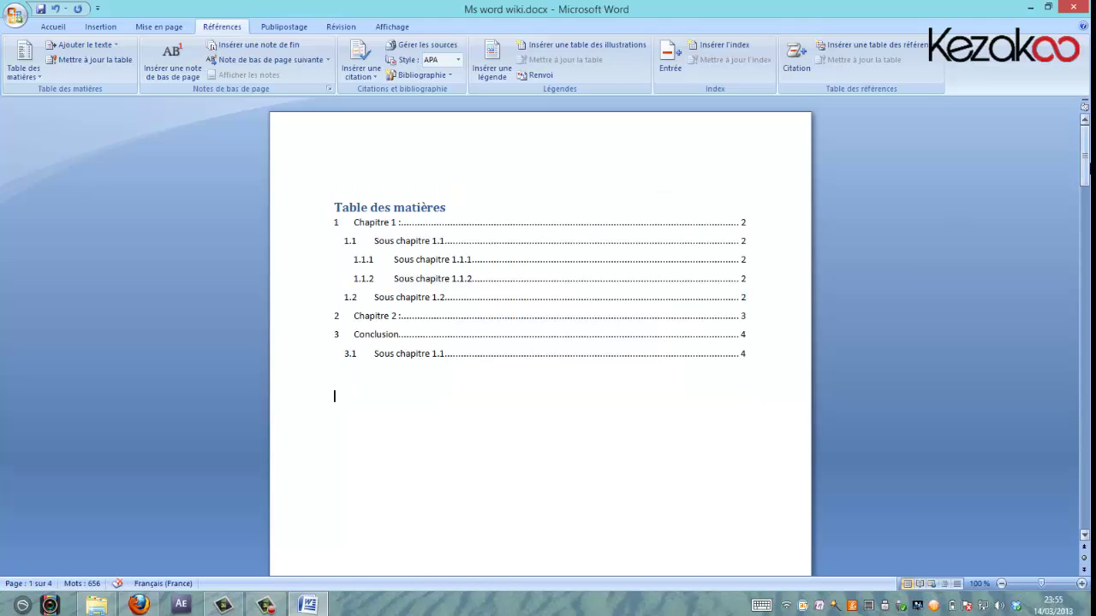
# Rename the first chapter heading from 'Chapitre 1' to 'Introduction'
pyautogui.moveTo(1085, 156); pyautogui.dragTo(1085, 155)
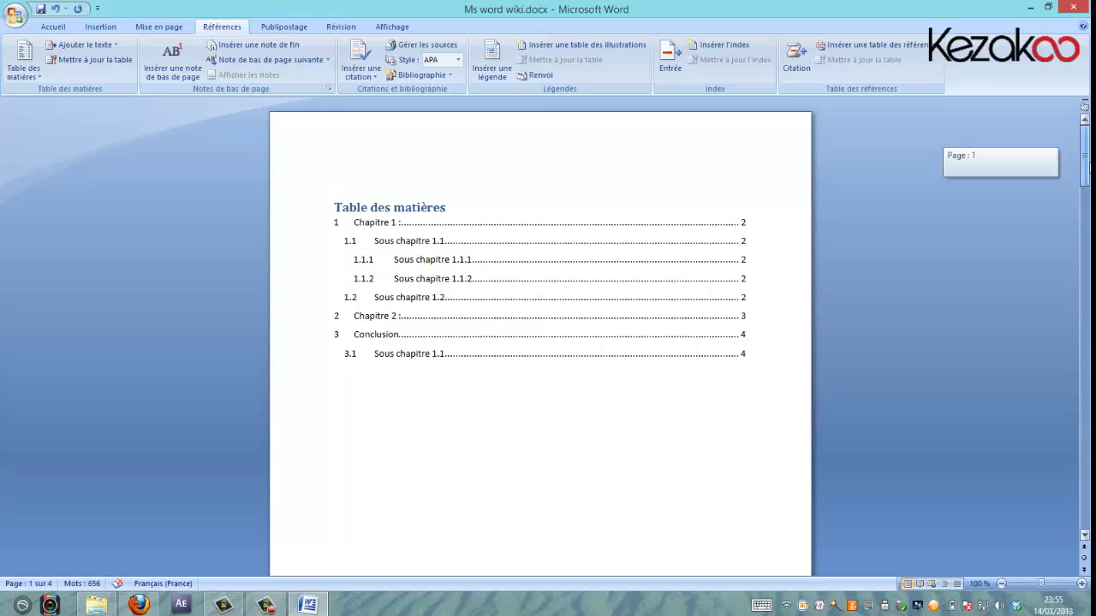
pyautogui.moveTo(1085, 156); pyautogui.dragTo(1085, 265)
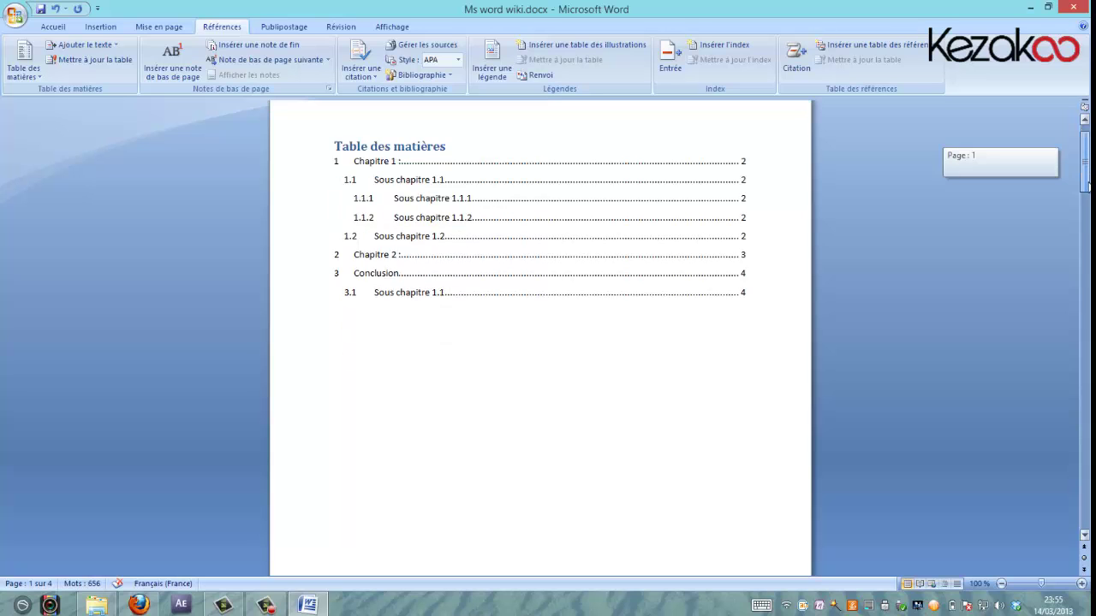
pyautogui.rightClick(393, 176)
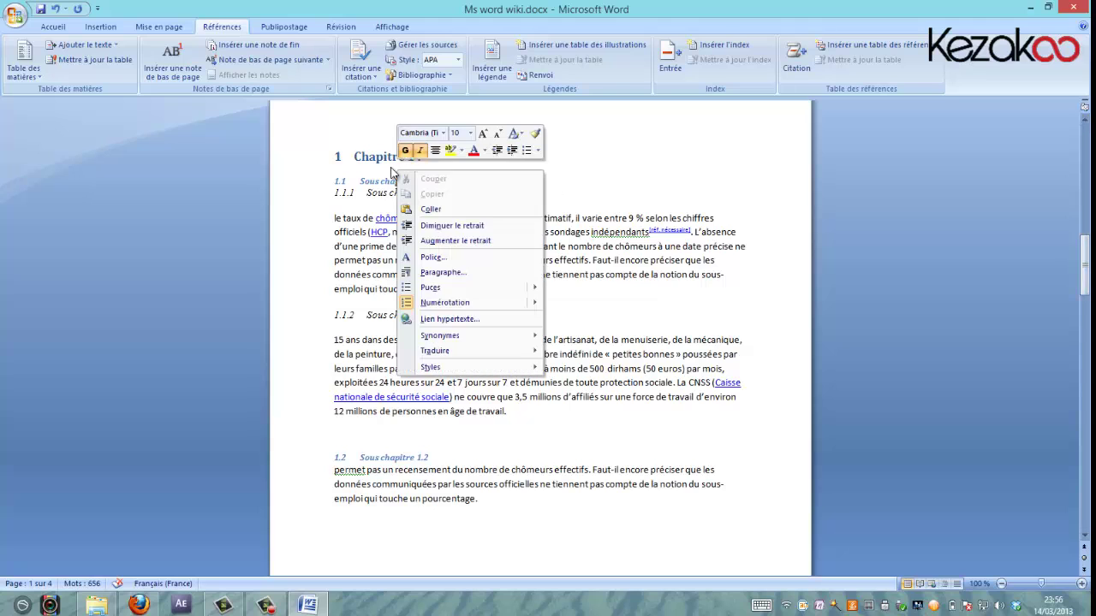
pyautogui.press('Escape')
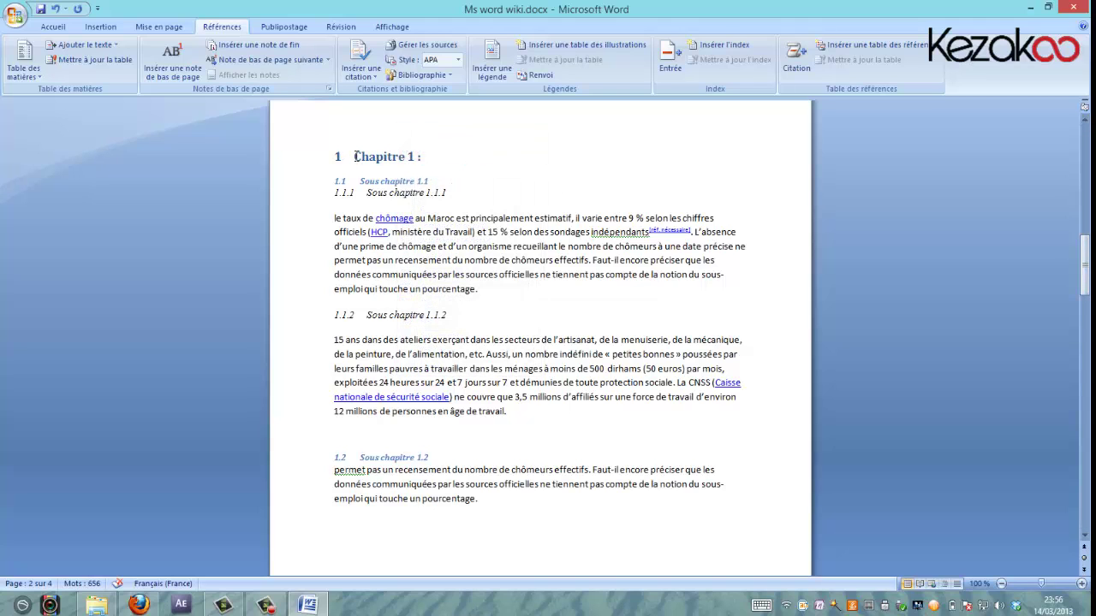
pyautogui.moveTo(356, 157); pyautogui.dragTo(415, 157)
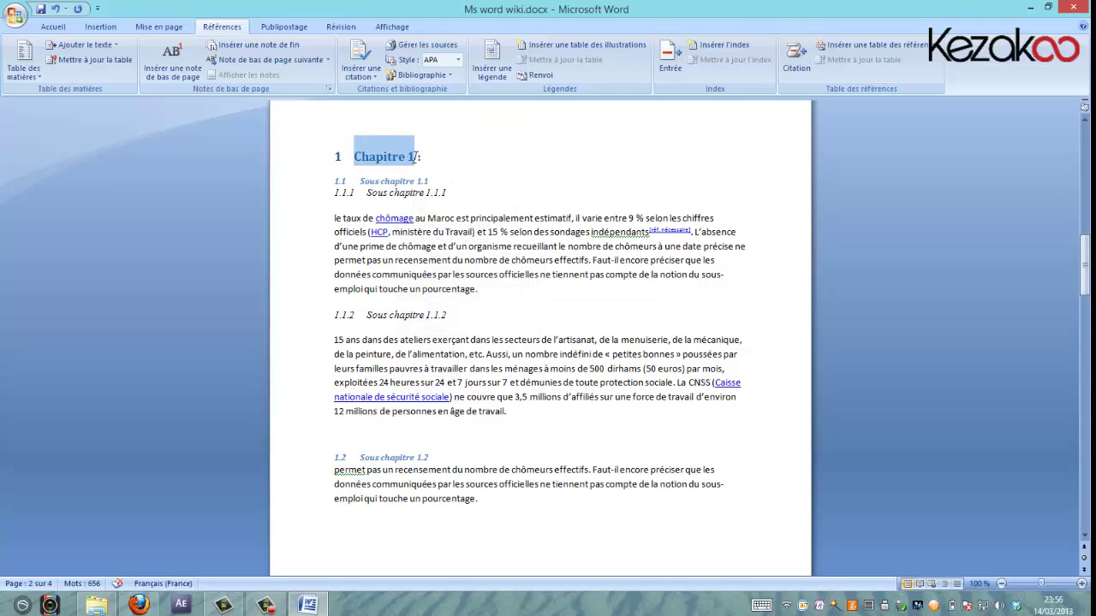
pyautogui.write('Introduction:')
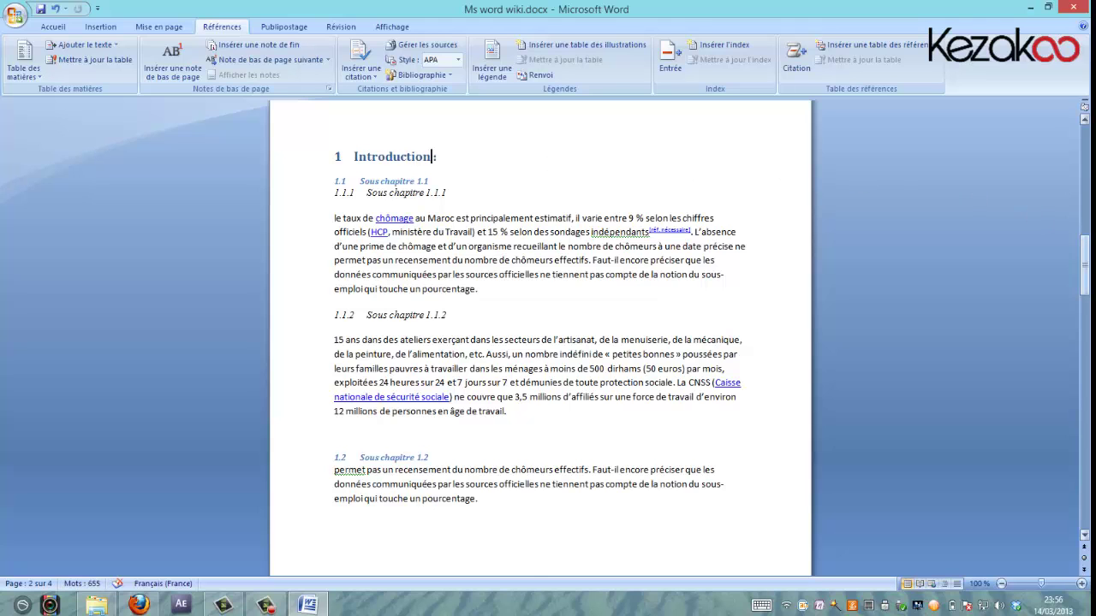
pyautogui.moveTo(1085, 266); pyautogui.dragTo(1084, 154)
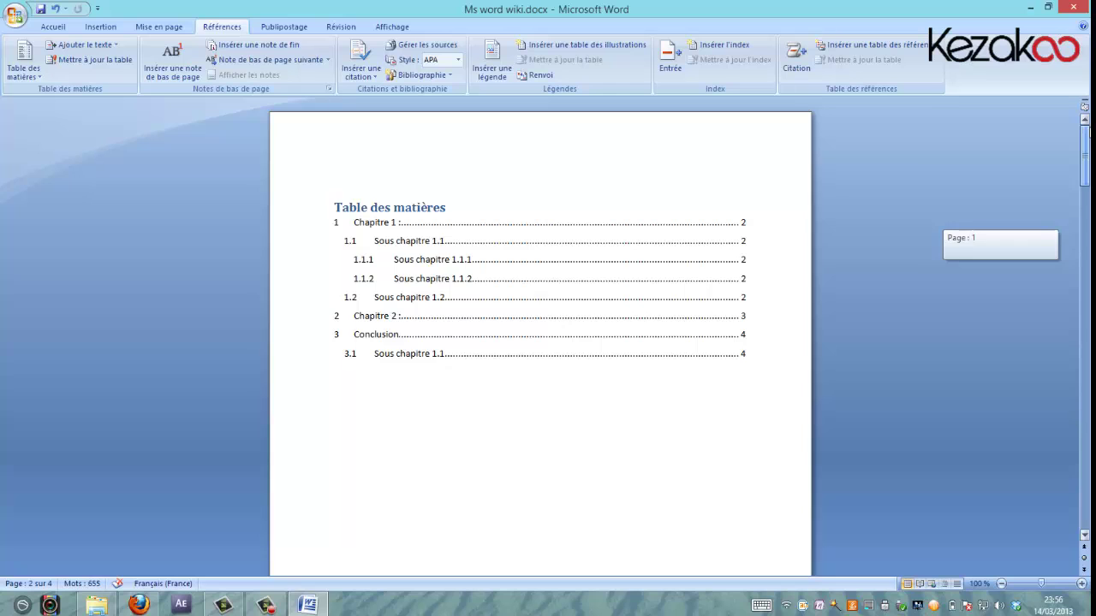
# Update the entire table of contents so its first entry reads '1 Introduction :'
pyautogui.click(432, 208)
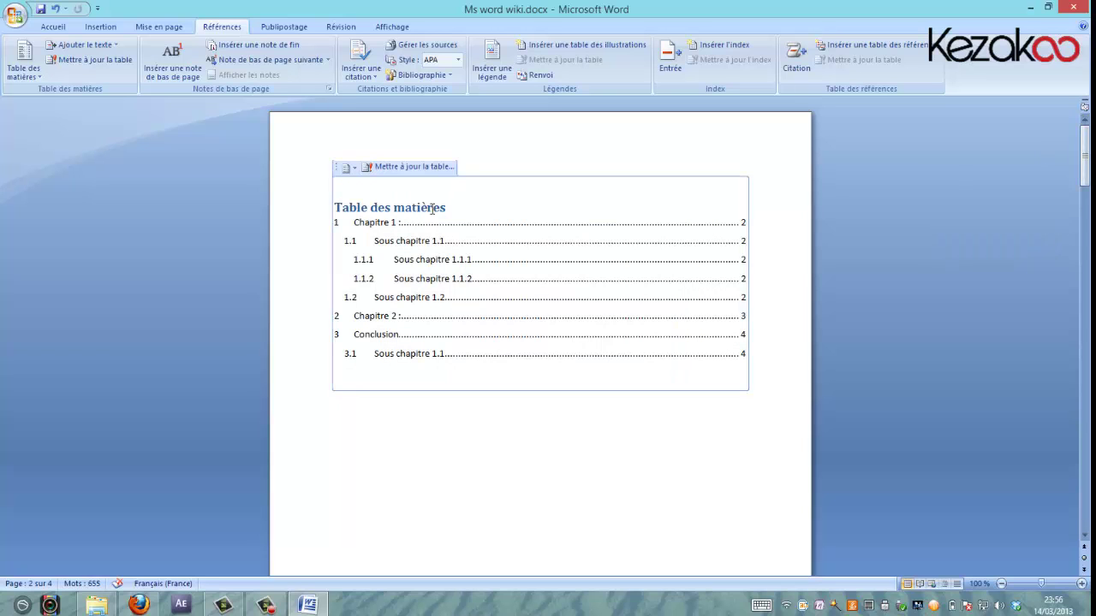
pyautogui.rightClick(418, 214)
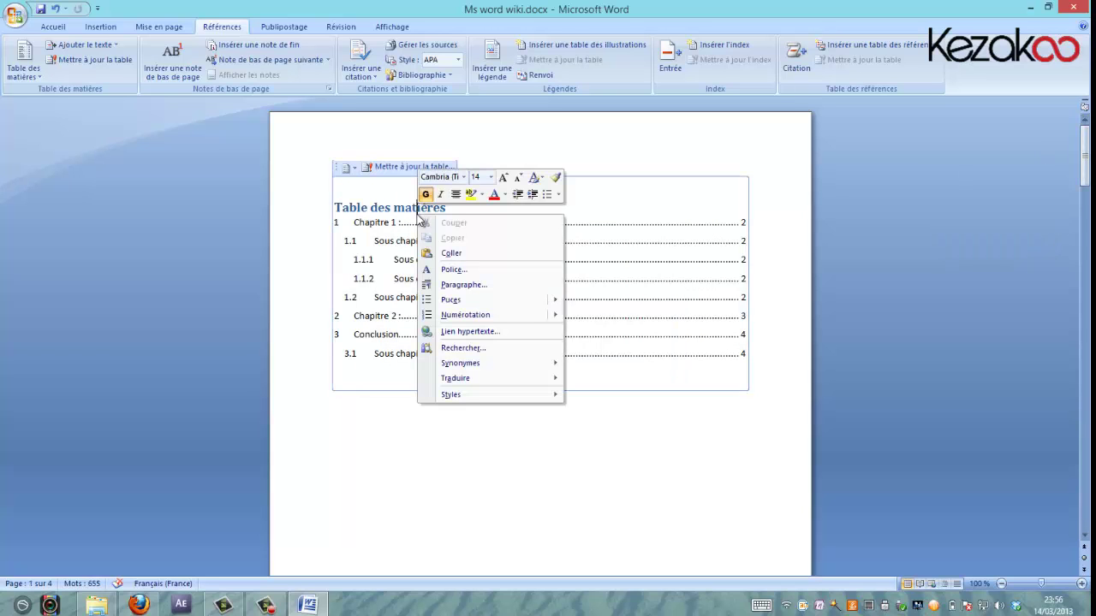
pyautogui.click(400, 190)
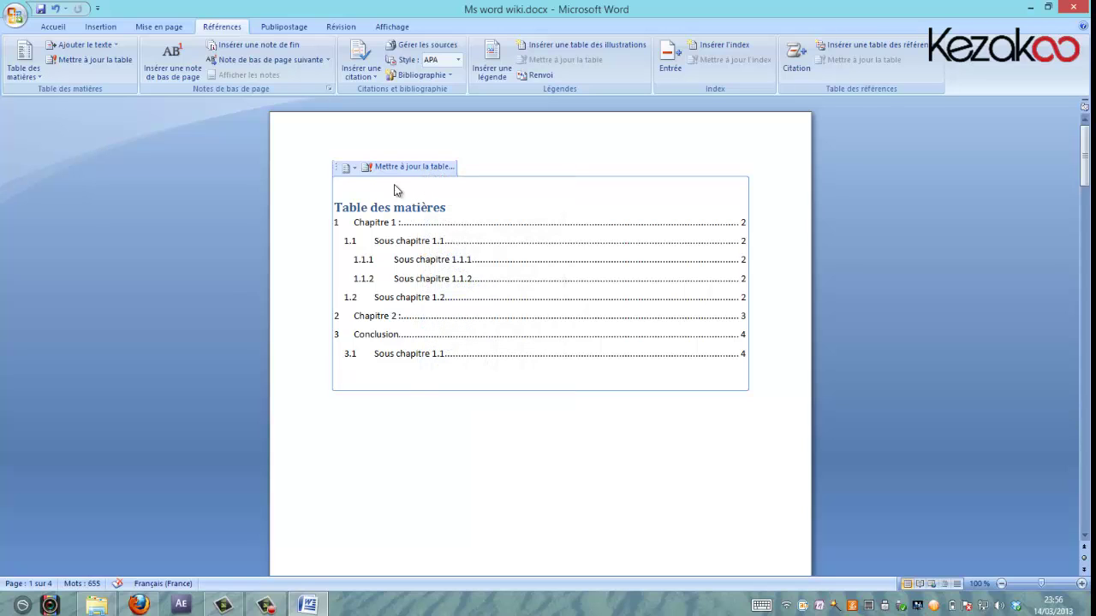
pyautogui.click(419, 167)
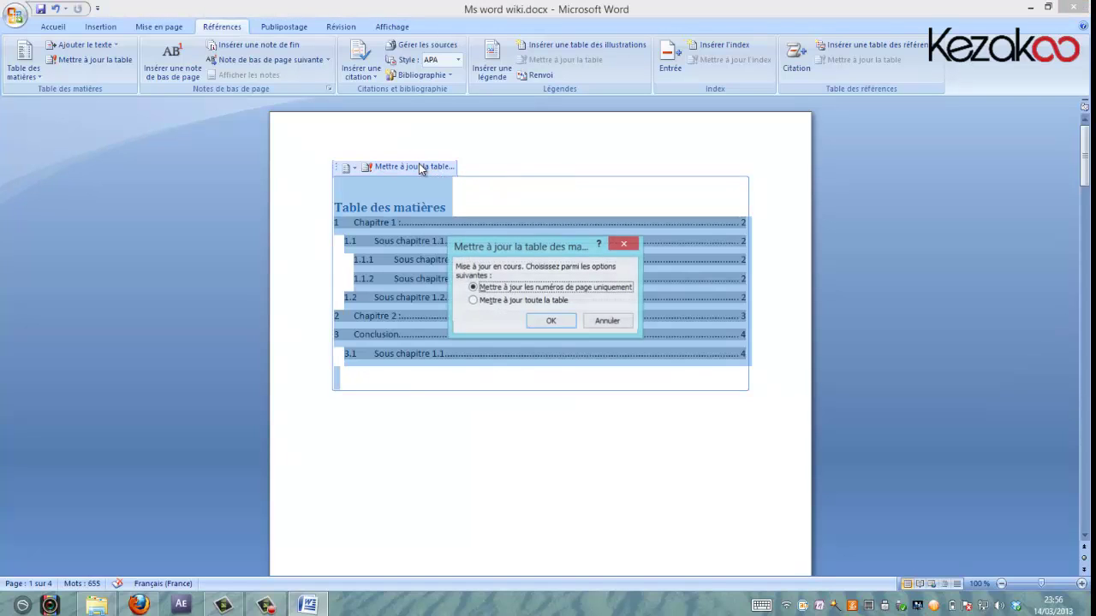
pyautogui.click(517, 301)
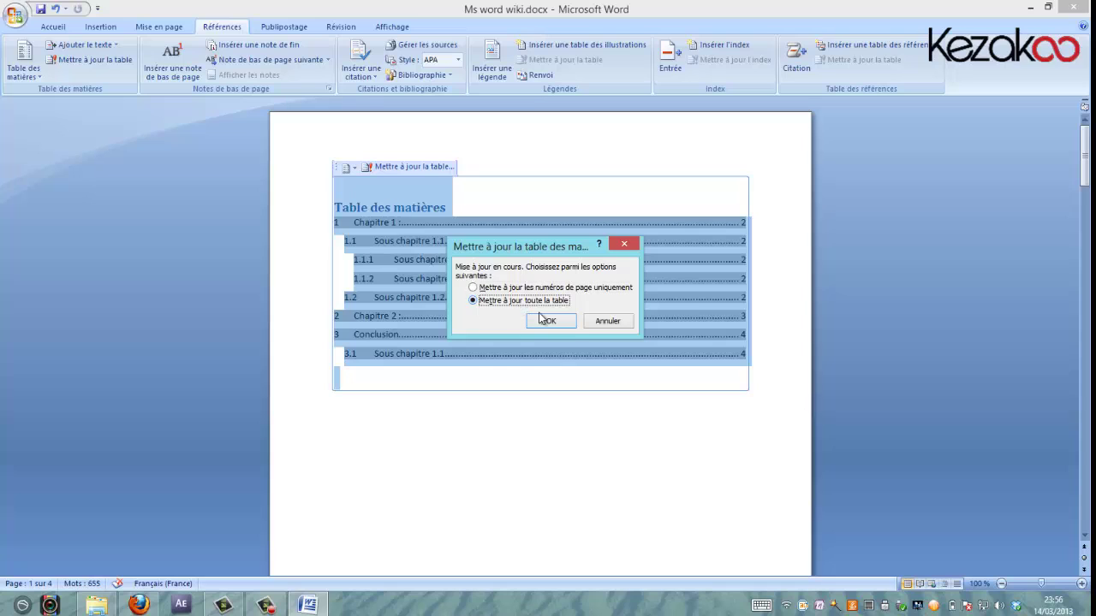
pyautogui.click(559, 325)
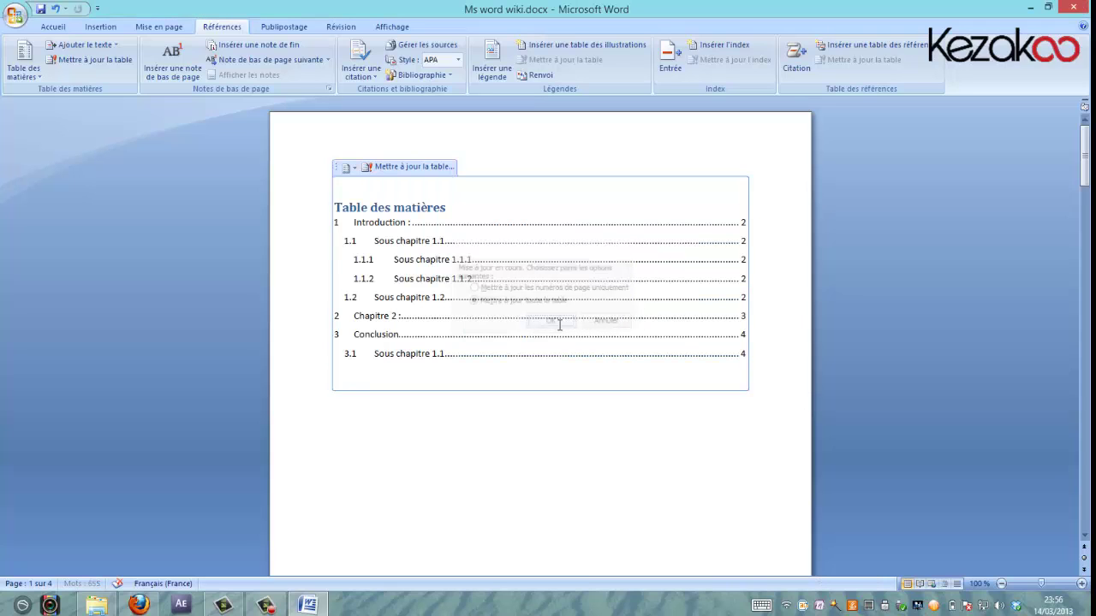
pyautogui.doubleClick(404, 222)
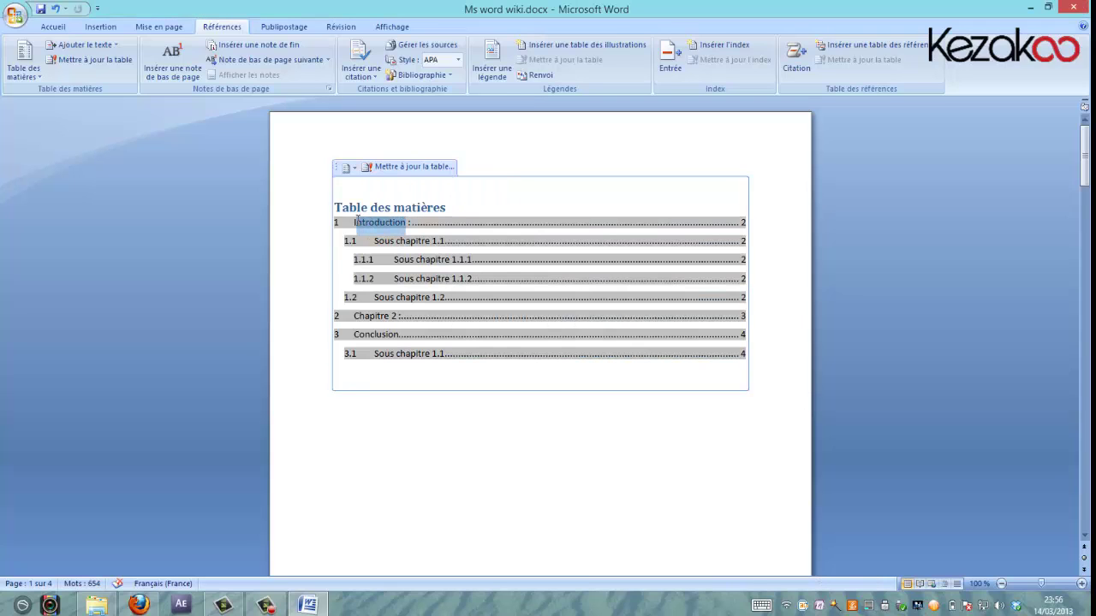
pyautogui.click(506, 418)
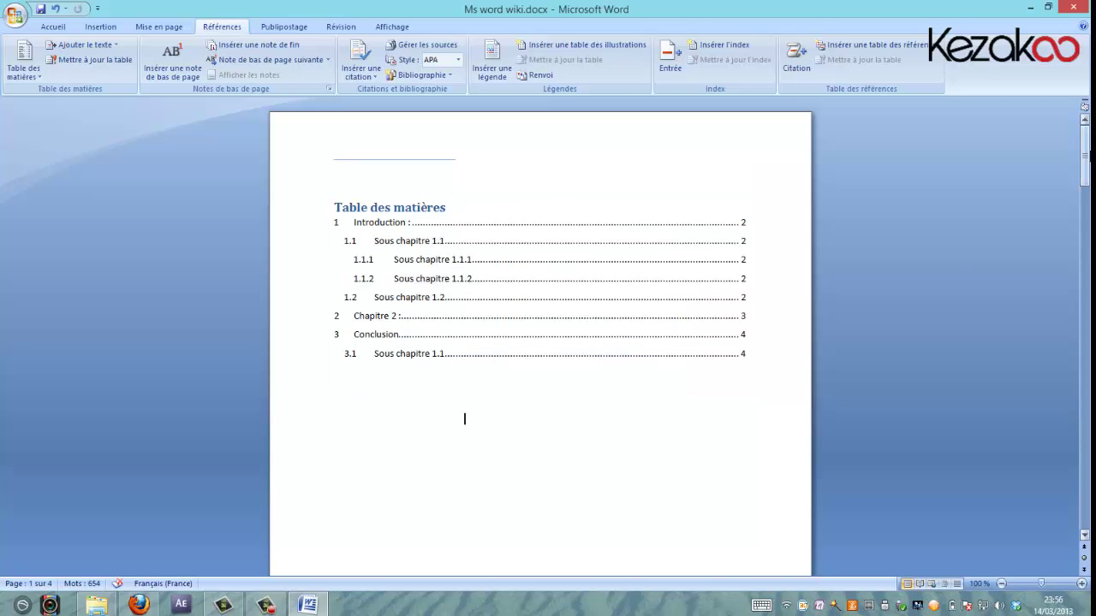
pyautogui.moveTo(1084, 156); pyautogui.dragTo(1084, 430)
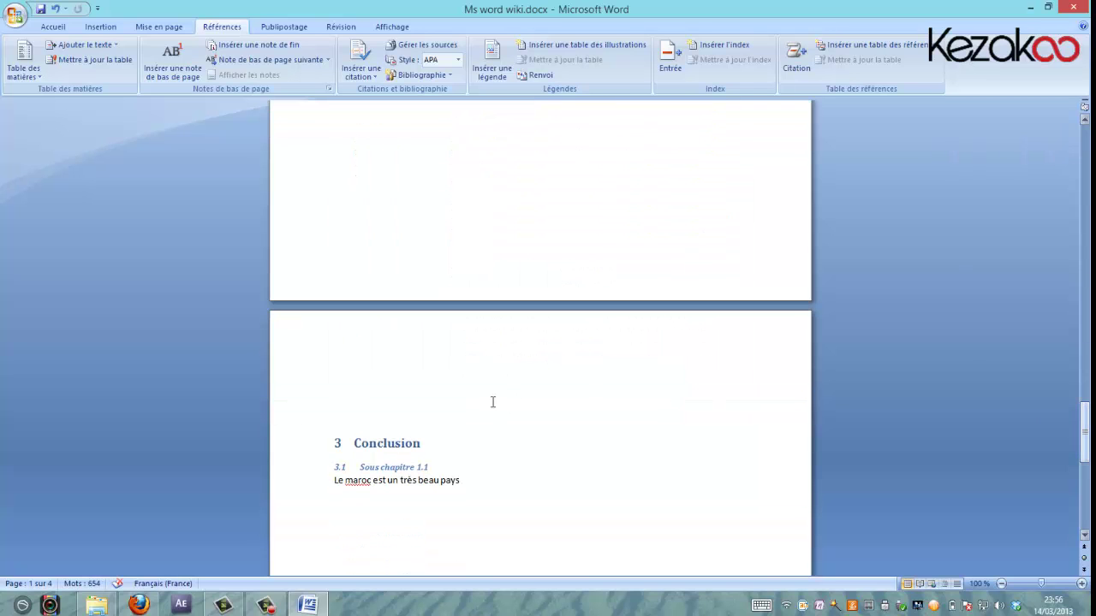
# Add two blank lines before Conclusion to push it onto a new page, giving five pages
pyautogui.press('Return')
pyautogui.press('Return')
pyautogui.press('Return')
pyautogui.press('Return')
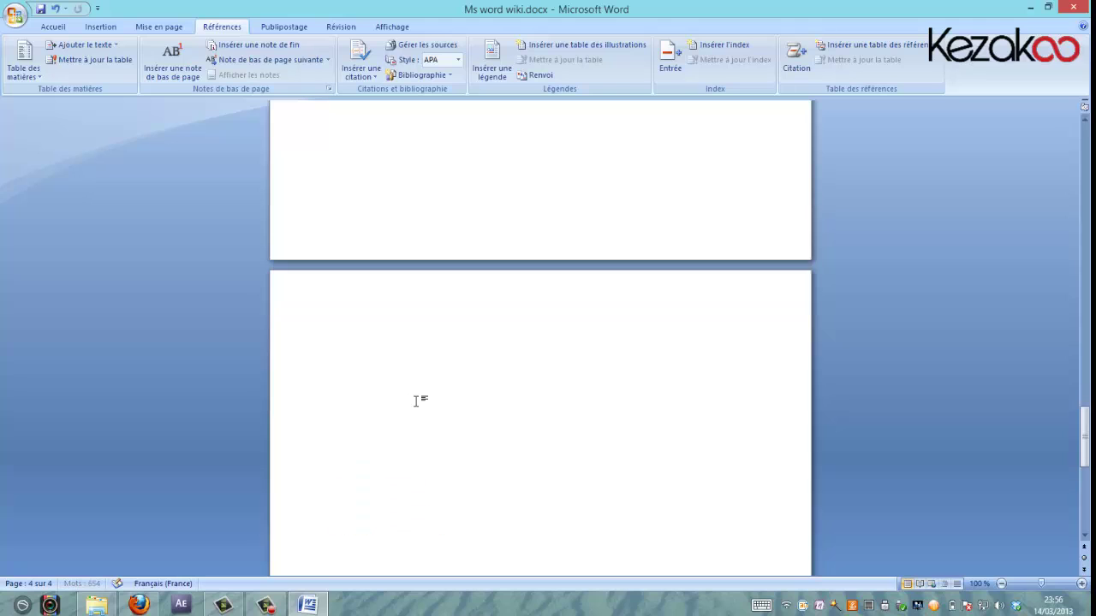
pyautogui.press('Return')
pyautogui.press('Return')
pyautogui.press('Return')
pyautogui.scroll(-3, 416, 400)
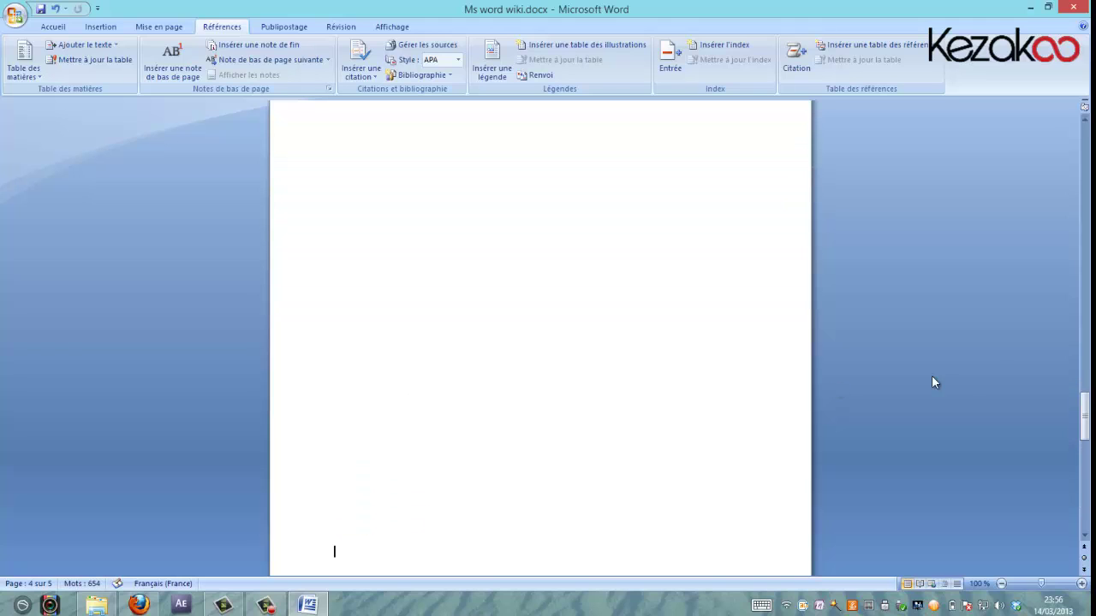
pyautogui.moveTo(1085, 418); pyautogui.dragTo(1086, 494)
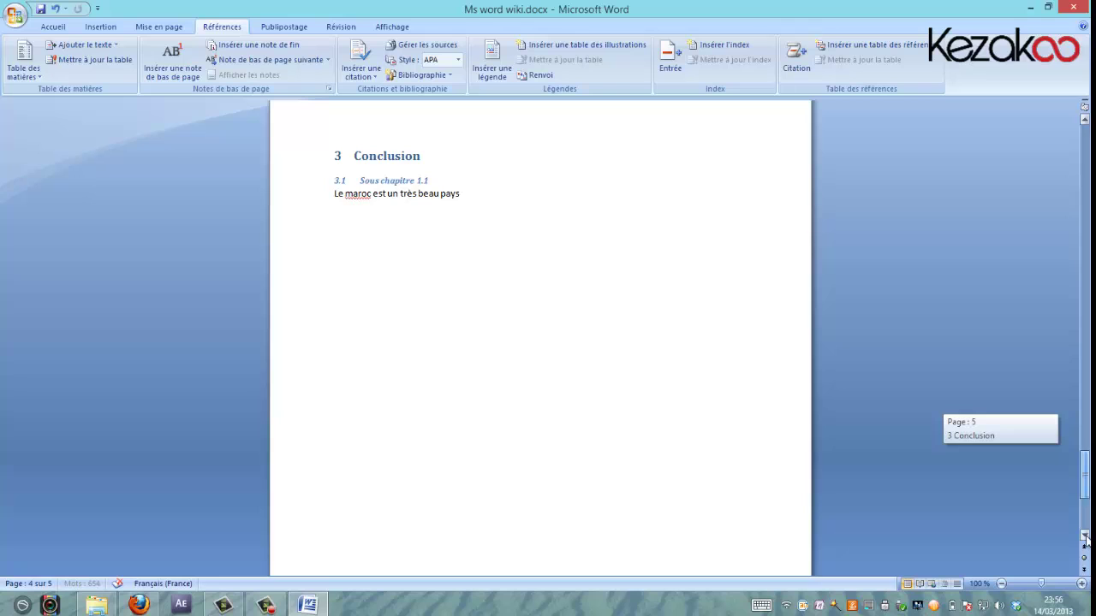
pyautogui.moveTo(1085, 537); pyautogui.dragTo(577, 389)
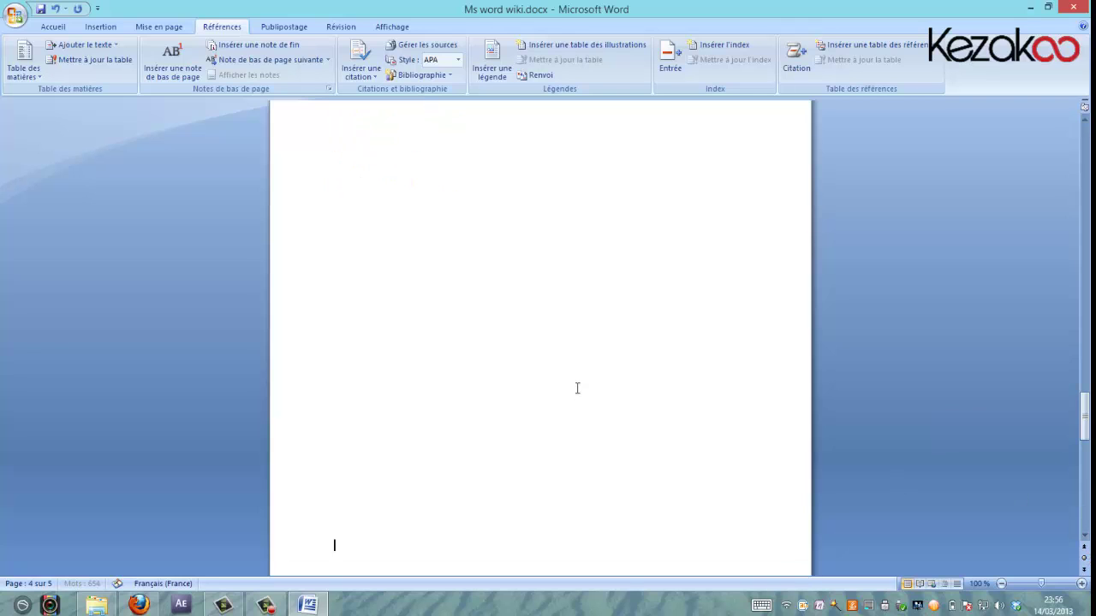
pyautogui.moveTo(1085, 413)
pyautogui.mouseDown()
pyautogui.moveTo(1088, 513)
pyautogui.moveTo(1086, 124)
pyautogui.mouseUp()
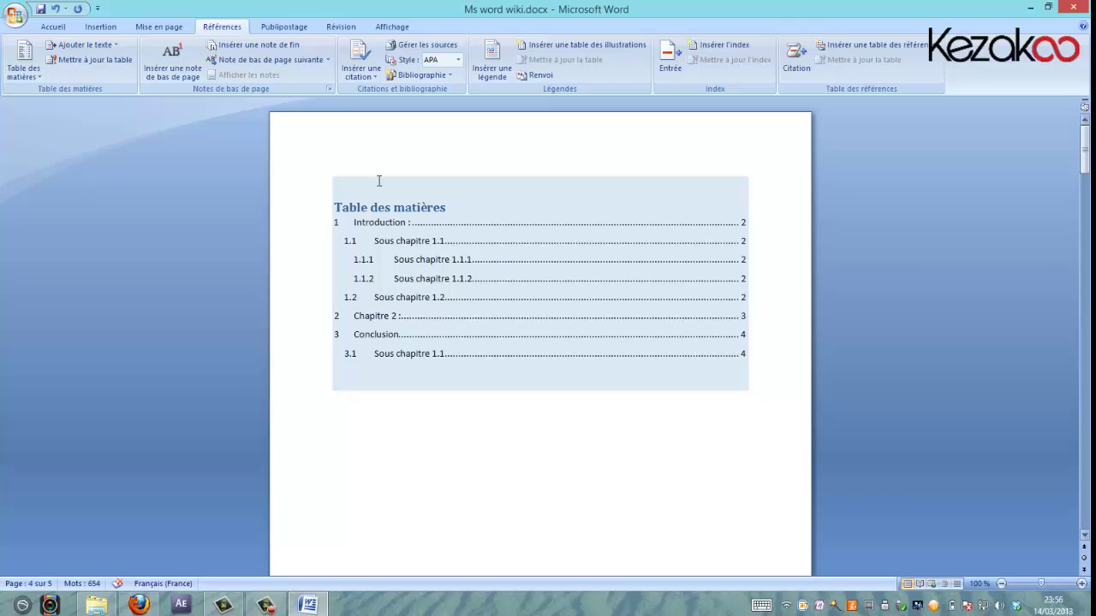
# Refresh the whole table of contents so Conclusion shows page 5, then type ':)' at the top of page 2
pyautogui.click(478, 192)
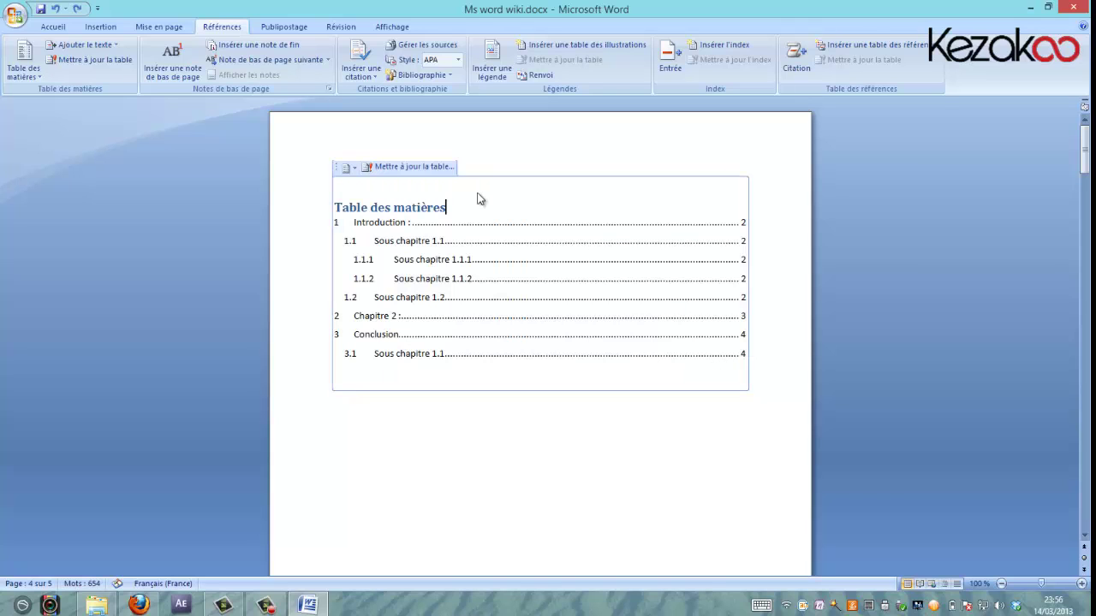
pyautogui.click(425, 168)
pyautogui.click(510, 302)
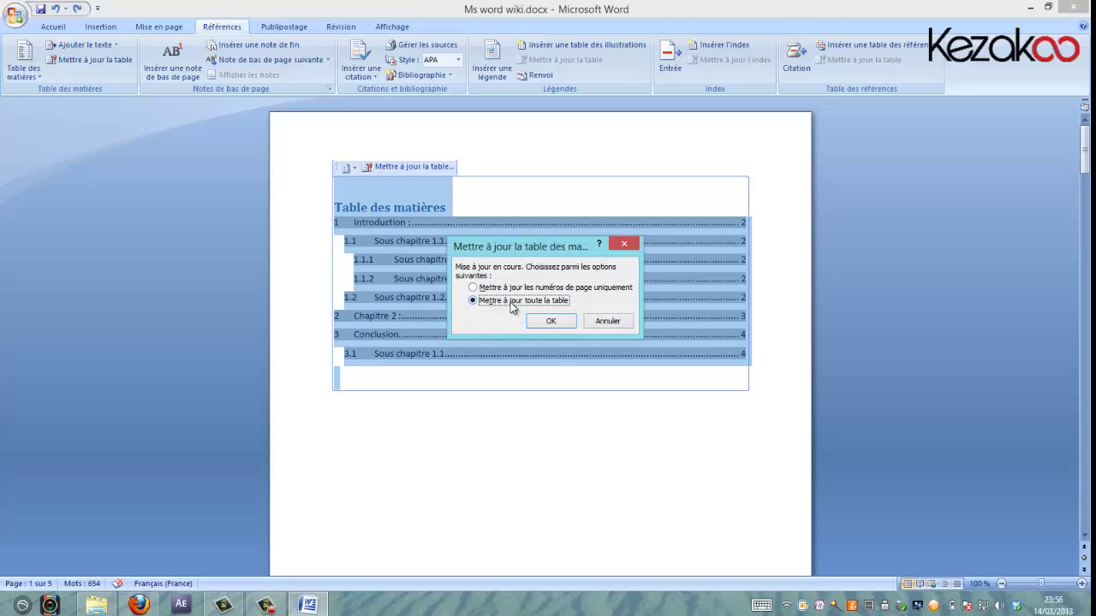
pyautogui.click(552, 322)
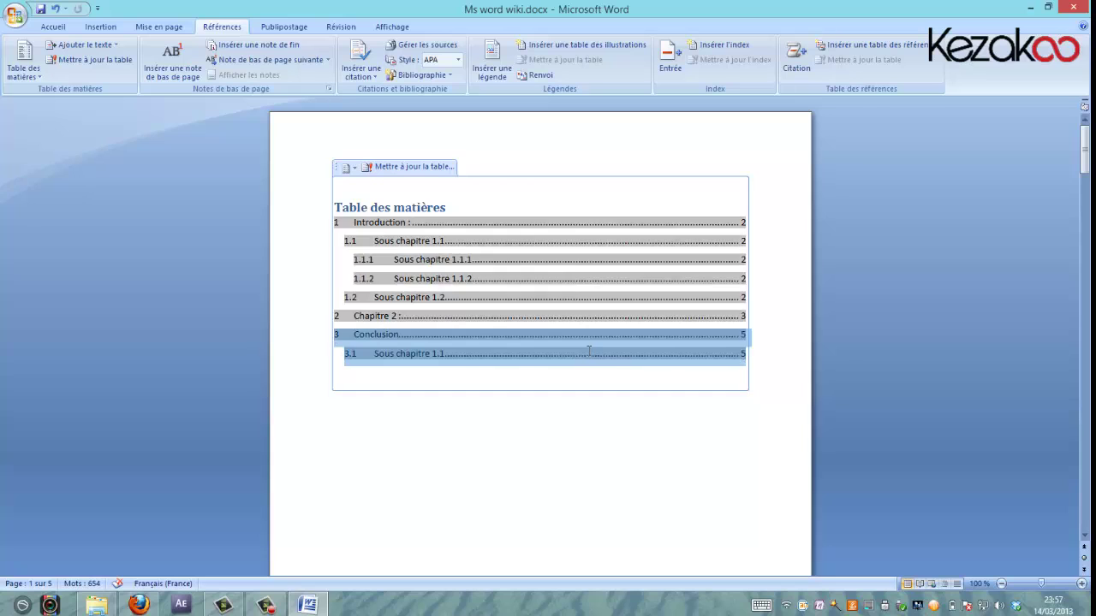
pyautogui.moveTo(506, 328); pyautogui.dragTo(608, 357)
pyautogui.click(702, 441)
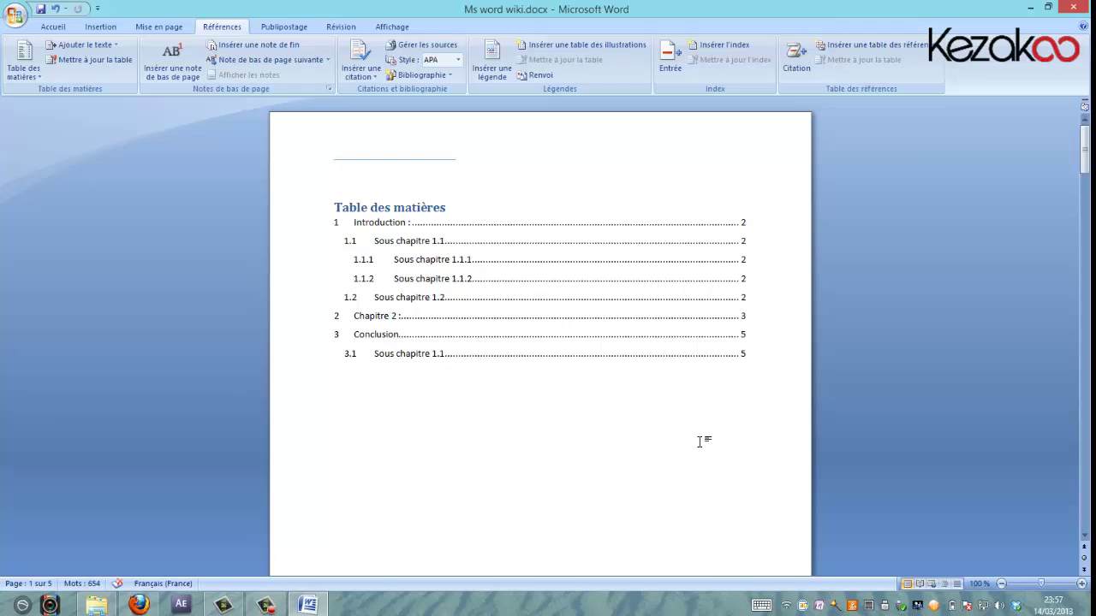
pyautogui.hotkey('ctrl', 'Return')
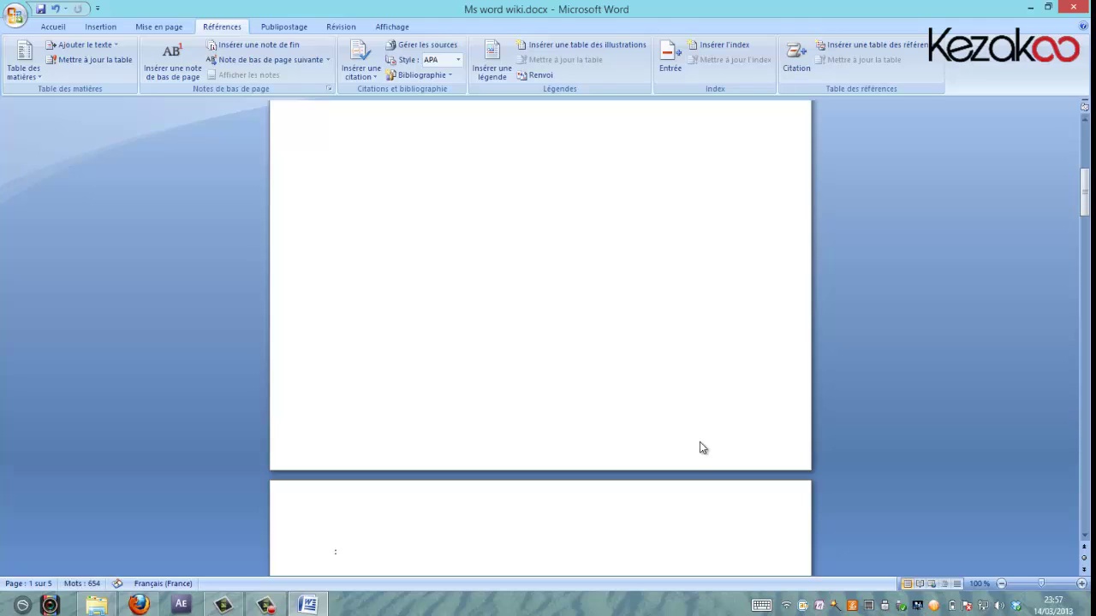
pyautogui.write(':)')
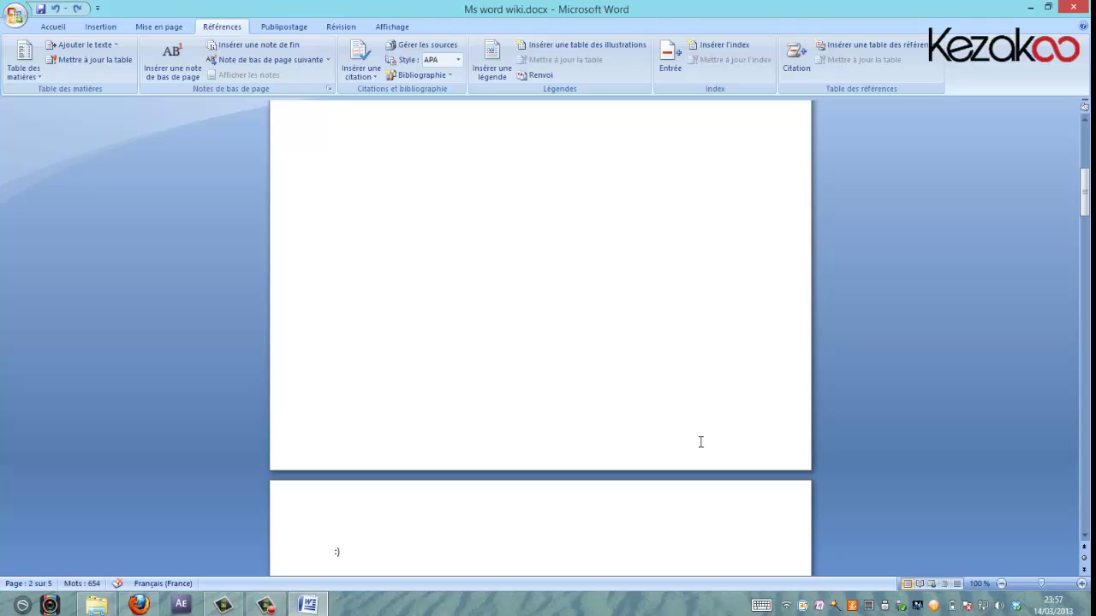